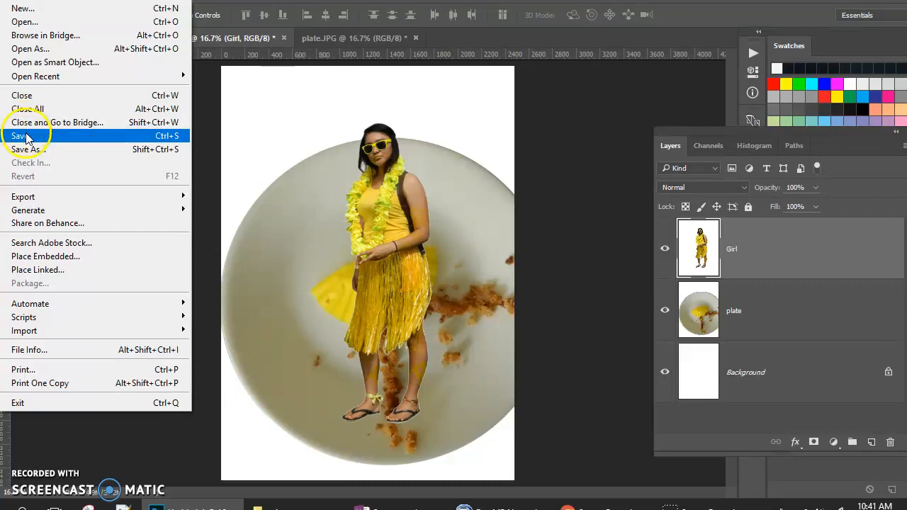
# Save the poster document as a4_poster in Photoshop format with Maximize Compatibility enabled
pyautogui.click(26, 136)
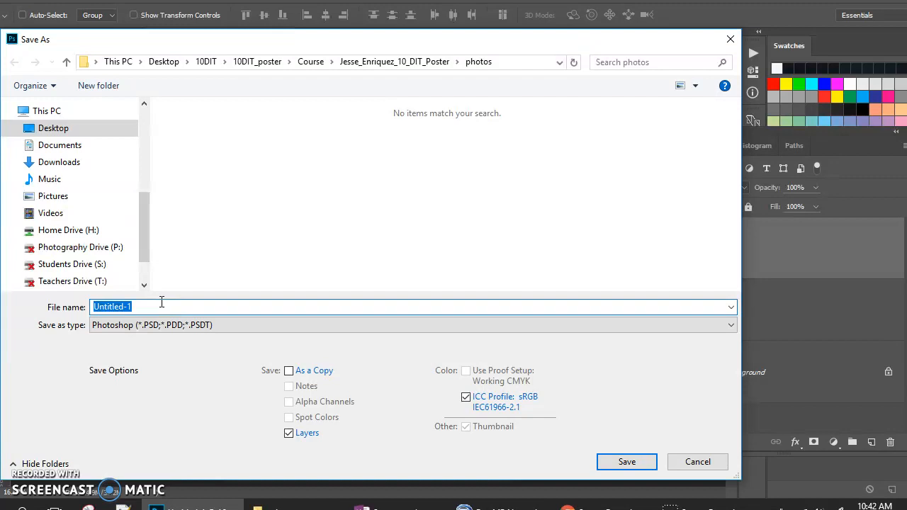
pyautogui.write('a4_poster')
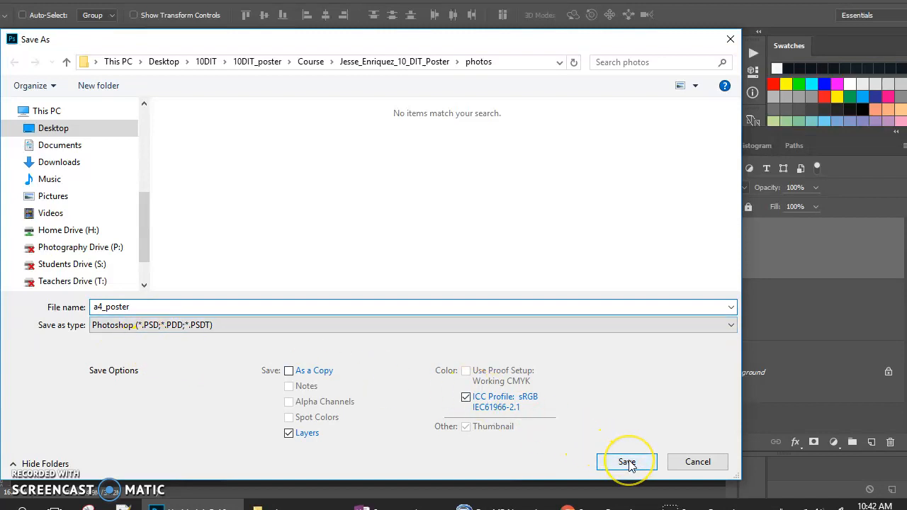
pyautogui.click(394, 63)
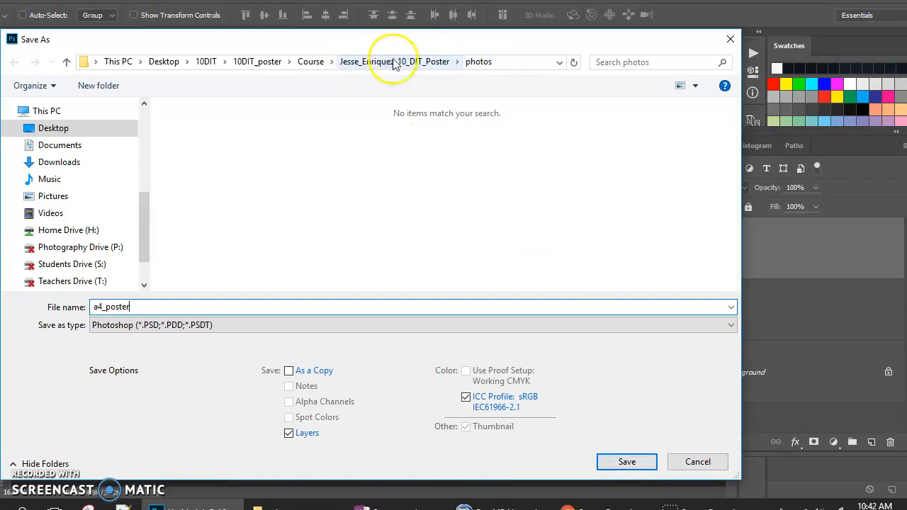
pyautogui.click(631, 461)
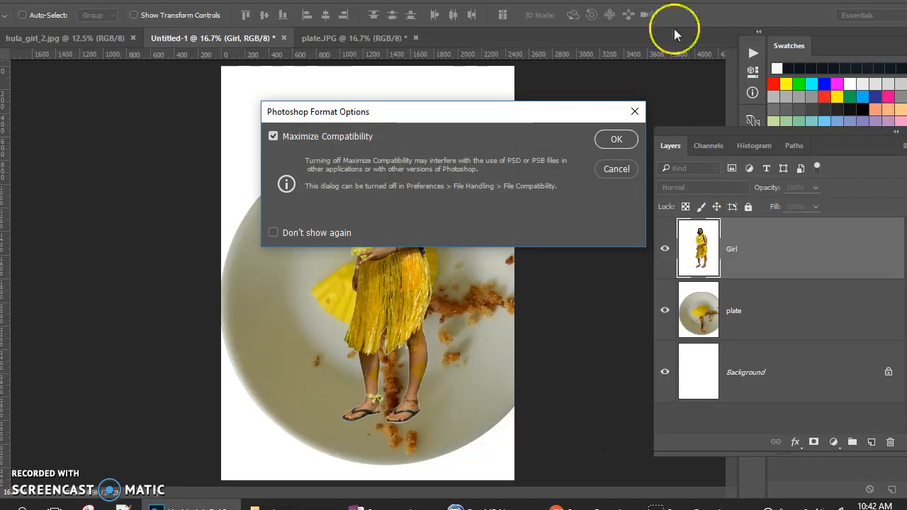
pyautogui.click(605, 141)
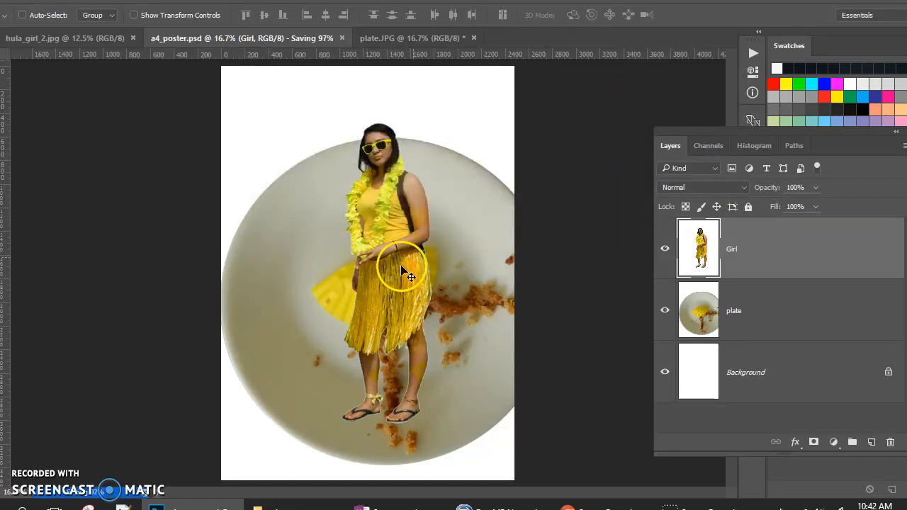
# Hide and show the Girl layer to examine the plate image beneath it
pyautogui.click(665, 249)
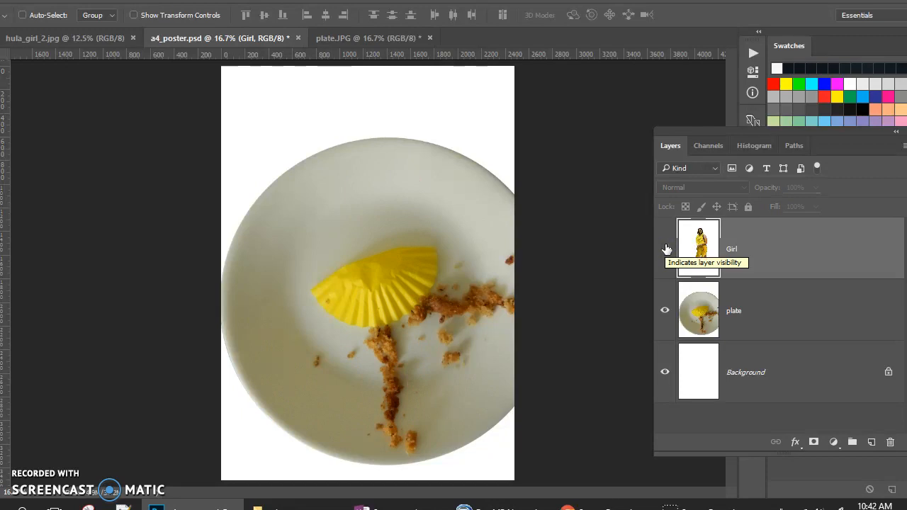
pyautogui.click(666, 249)
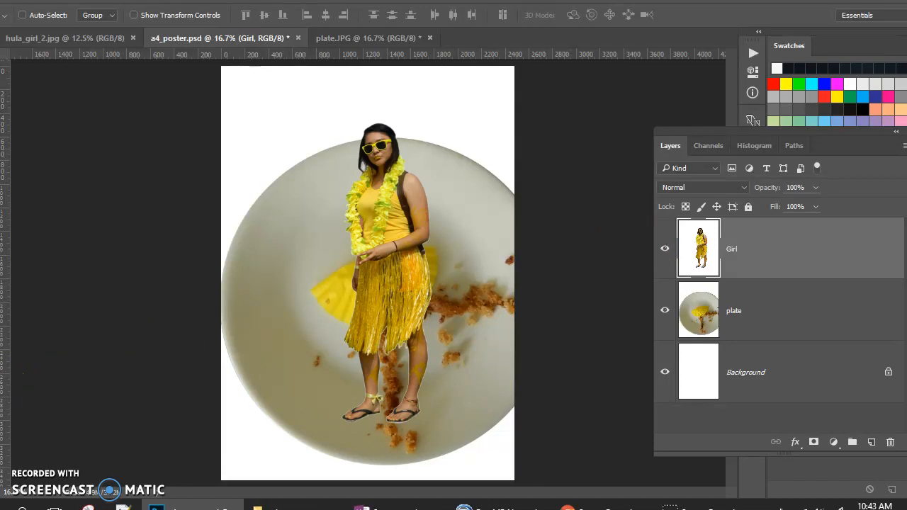
# Try erasing the girl's skirt and legs directly with a soft 259 px Eraser at 8% hardness, and undo the erasing
pyautogui.rightClick(4, 242)
pyautogui.click(24, 241)
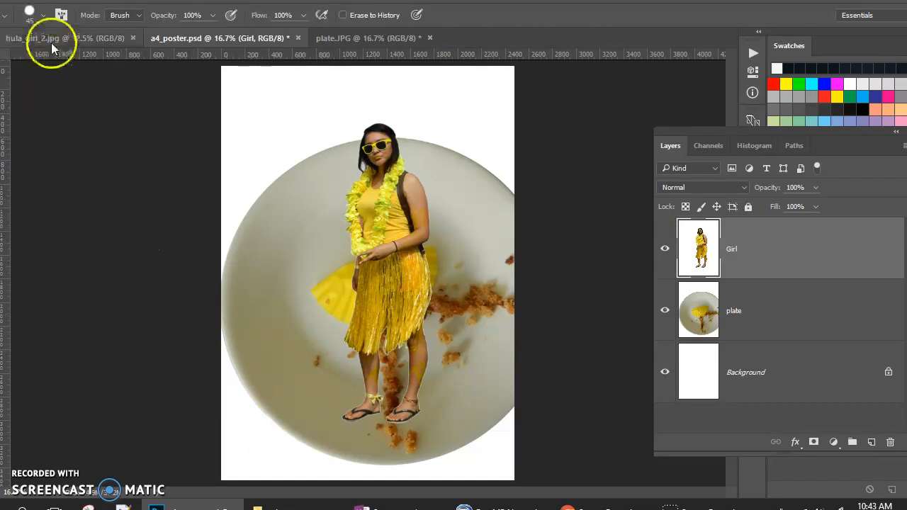
pyautogui.click(43, 17)
pyautogui.moveTo(66, 60); pyautogui.dragTo(99, 62)
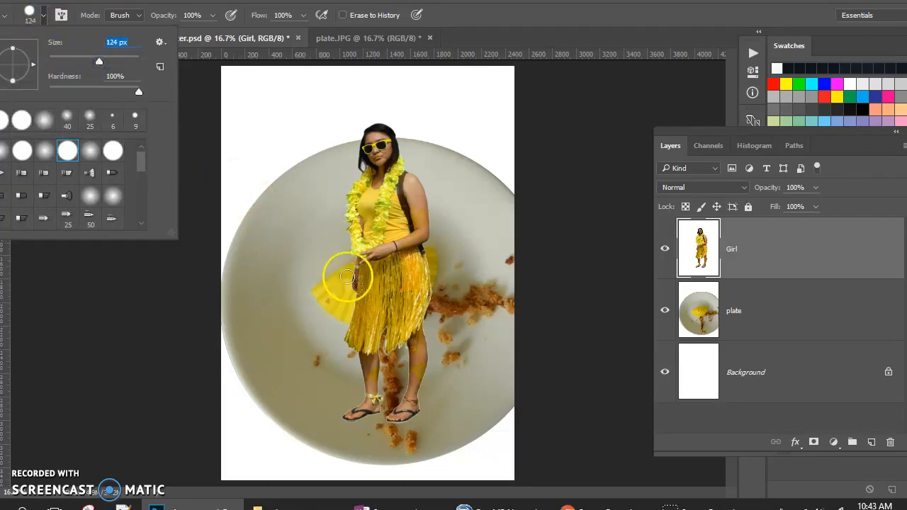
pyautogui.click(43, 119)
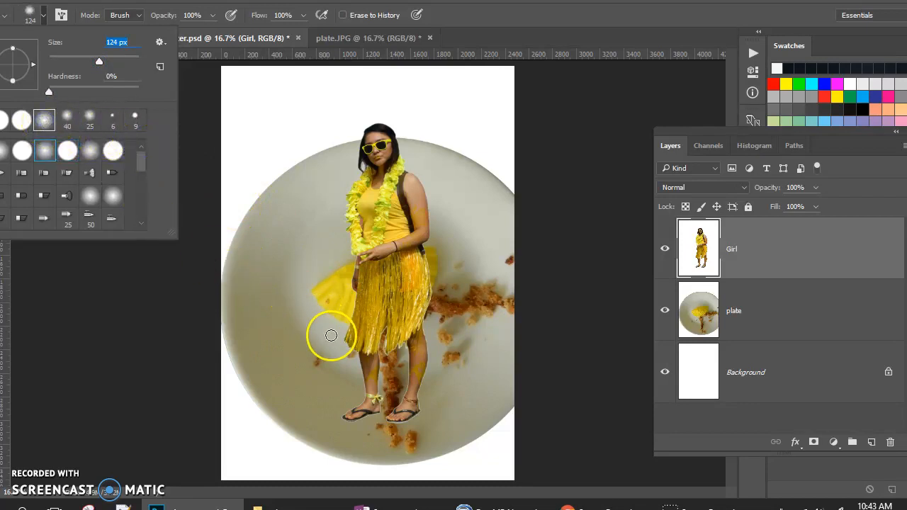
pyautogui.moveTo(48, 92); pyautogui.dragTo(55, 91)
pyautogui.moveTo(117, 63); pyautogui.dragTo(119, 63)
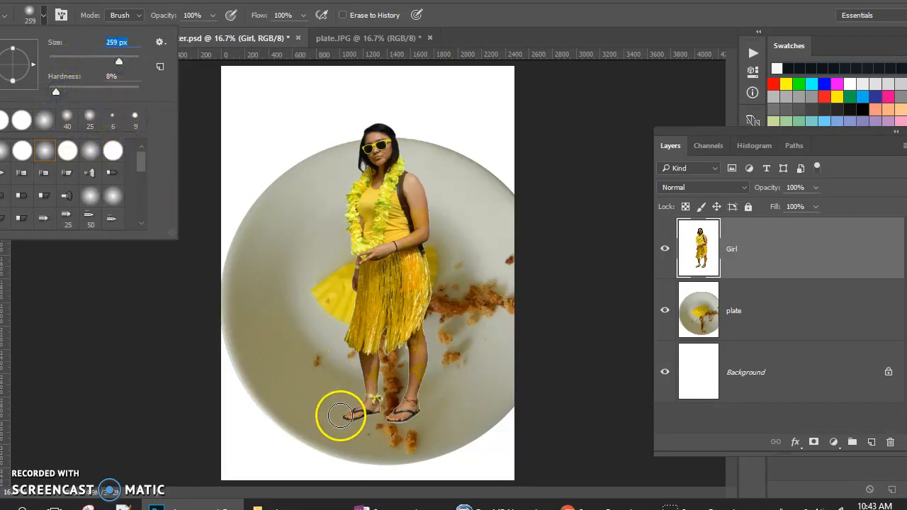
pyautogui.click(471, 395)
pyautogui.moveTo(418, 414)
pyautogui.mouseDown()
pyautogui.moveTo(399, 347)
pyautogui.moveTo(415, 325)
pyautogui.moveTo(358, 309)
pyautogui.moveTo(401, 288)
pyautogui.moveTo(425, 355)
pyautogui.moveTo(425, 328)
pyautogui.moveTo(404, 363)
pyautogui.moveTo(378, 323)
pyautogui.moveTo(418, 332)
pyautogui.moveTo(435, 359)
pyautogui.mouseUp()
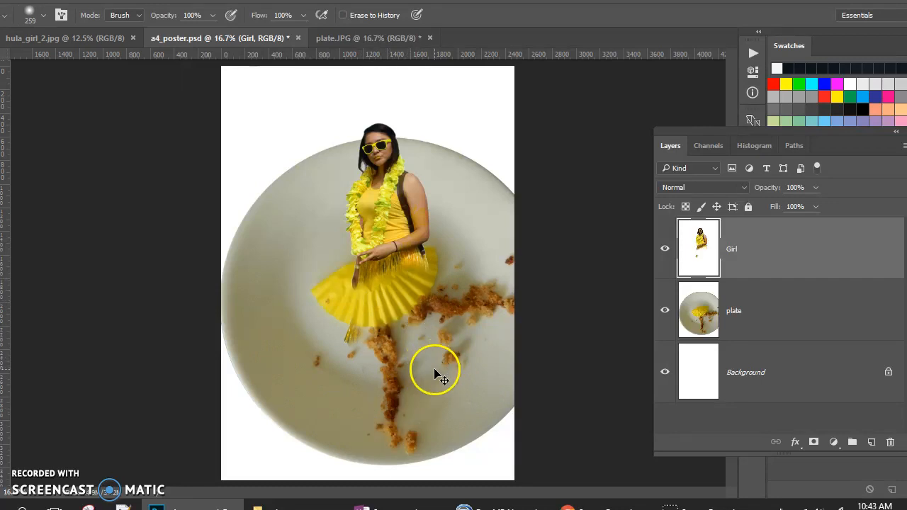
pyautogui.hotkey('ctrl', 'z')
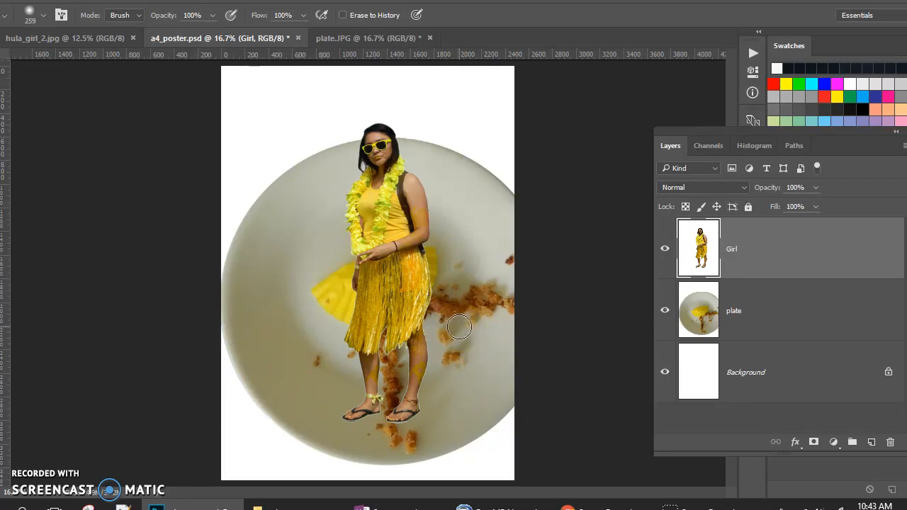
# Add a layer mask to the Girl layer and set up a black, 322 px Brush at 100% hardness
pyautogui.click(813, 442)
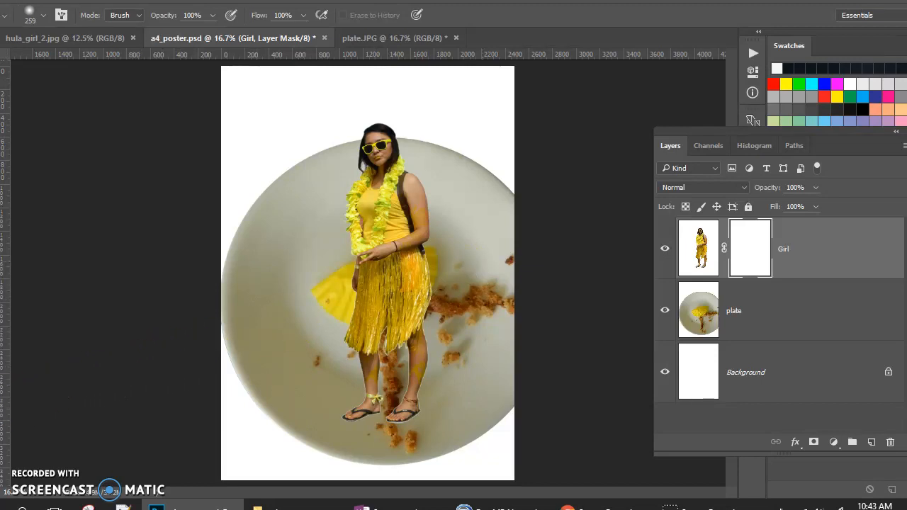
pyautogui.press('z')
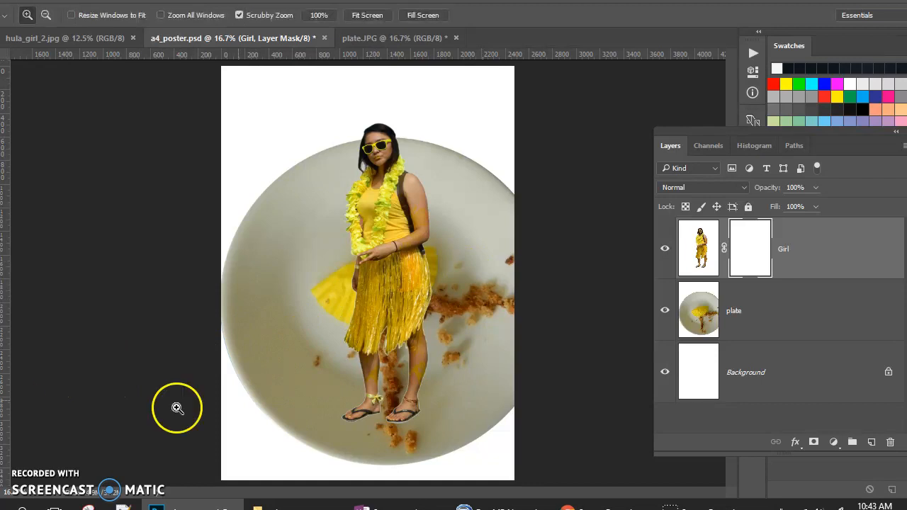
pyautogui.click(393, 265)
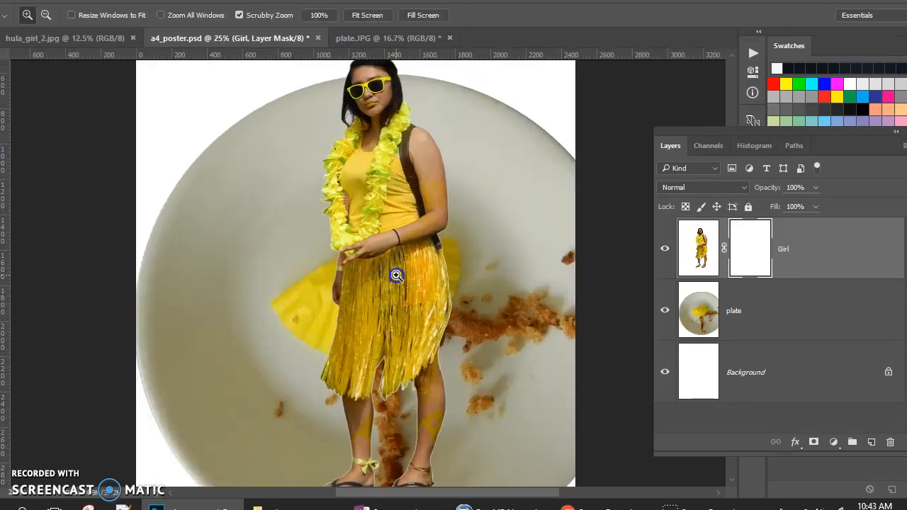
pyautogui.click(396, 275)
pyautogui.scroll(-4, 391, 344)
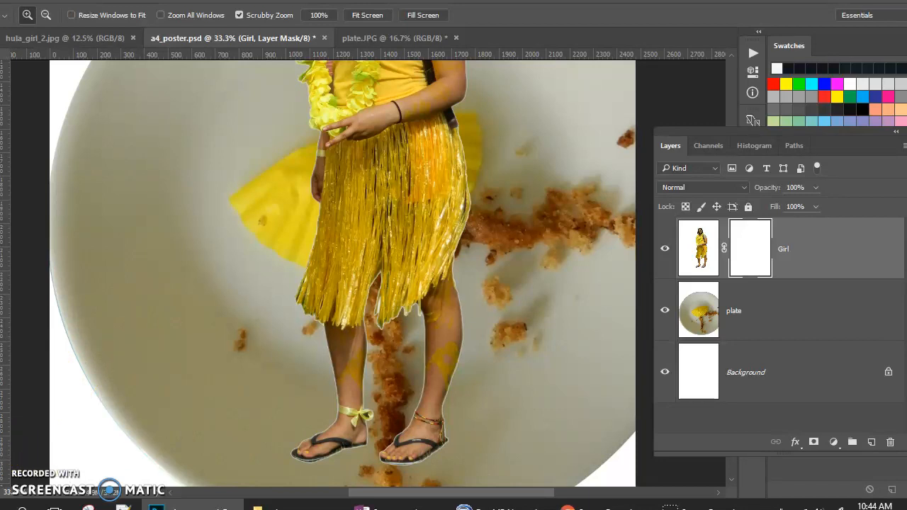
pyautogui.press('x')
pyautogui.click(0, 190)
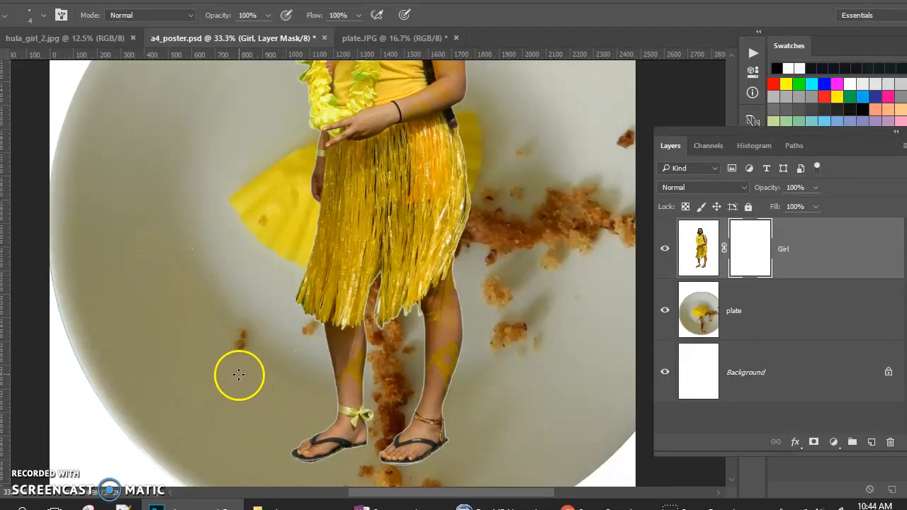
pyautogui.click(44, 14)
pyautogui.moveTo(51, 57); pyautogui.dragTo(122, 62)
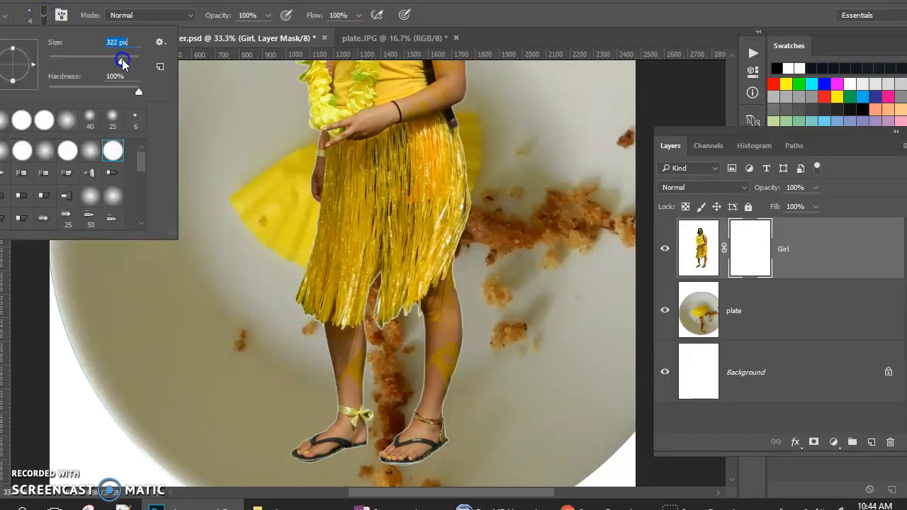
# Paint black on the Girl layer mask over the girl's legs and the lower part of her skirt
pyautogui.moveTo(253, 435)
pyautogui.mouseDown()
pyautogui.moveTo(413, 435)
pyautogui.moveTo(446, 425)
pyautogui.moveTo(422, 408)
pyautogui.moveTo(318, 395)
pyautogui.moveTo(458, 351)
pyautogui.moveTo(425, 332)
pyautogui.moveTo(314, 314)
pyautogui.moveTo(470, 264)
pyautogui.moveTo(459, 255)
pyautogui.moveTo(313, 249)
pyautogui.moveTo(370, 225)
pyautogui.moveTo(474, 211)
pyautogui.mouseUp()
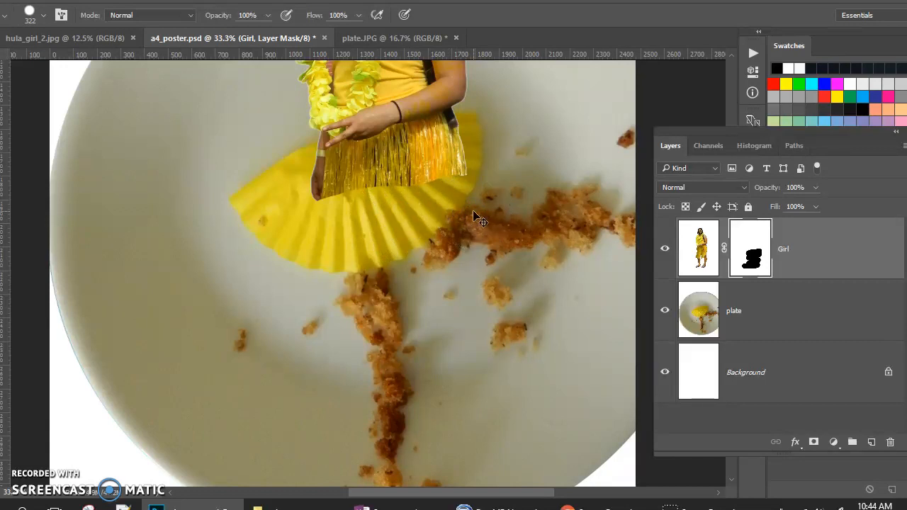
pyautogui.hotkey('ctrl', '-')
pyautogui.hotkey('ctrl', '-')
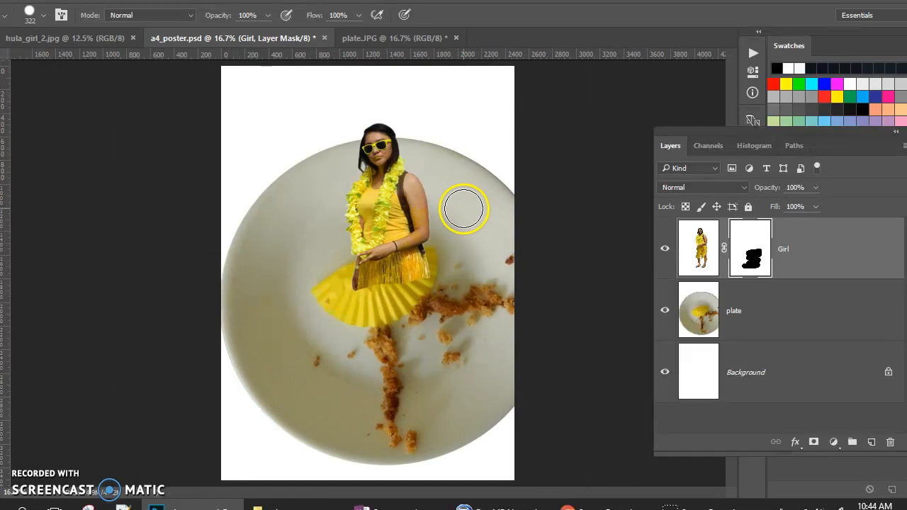
pyautogui.hotkey('ctrl', '+')
pyautogui.hotkey('ctrl', '+')
pyautogui.hotkey('ctrl', '+')
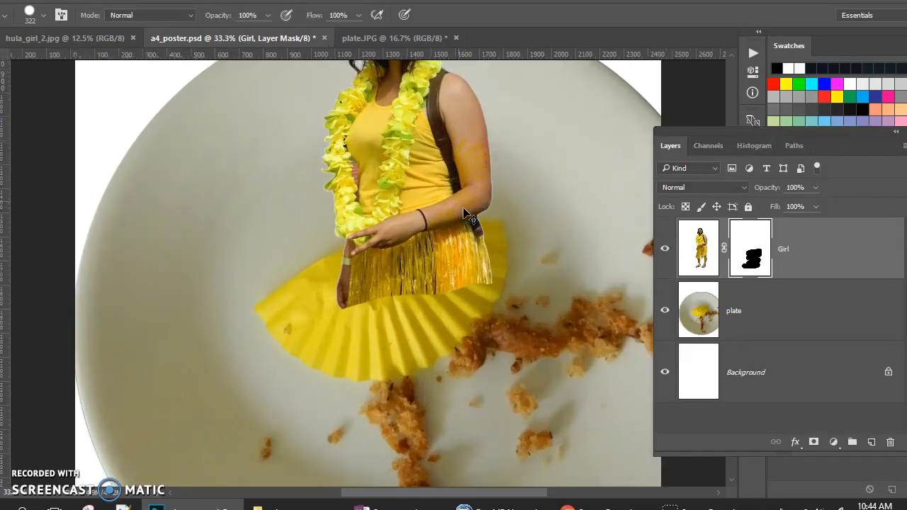
pyautogui.hotkey('ctrl', '-')
pyautogui.hotkey('ctrl', '-')
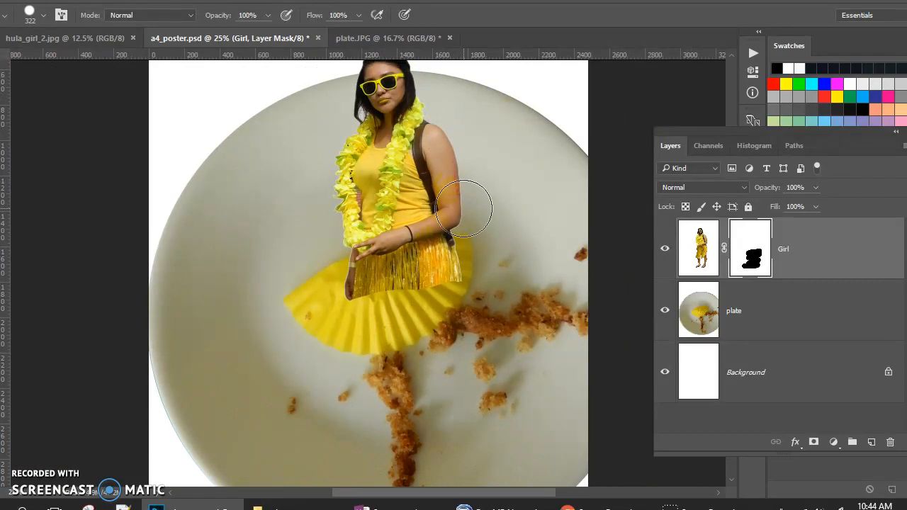
# Try a mask stroke across the girl's hand, lei and face, and undo it
pyautogui.click(320, 321)
pyautogui.moveTo(320, 321)
pyautogui.mouseDown()
pyautogui.moveTo(330, 316)
pyautogui.moveTo(341, 330)
pyautogui.moveTo(461, 8)
pyautogui.mouseUp()
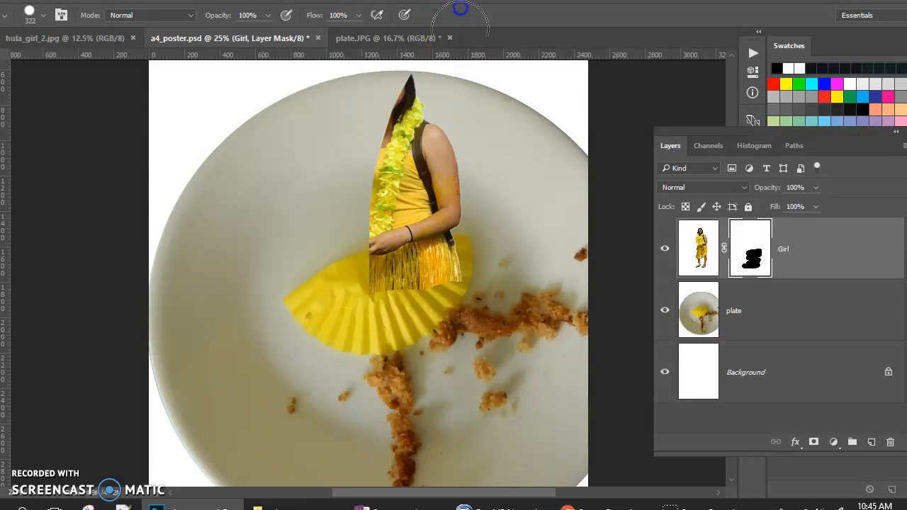
pyautogui.moveTo(525, 247); pyautogui.dragTo(538, 276)
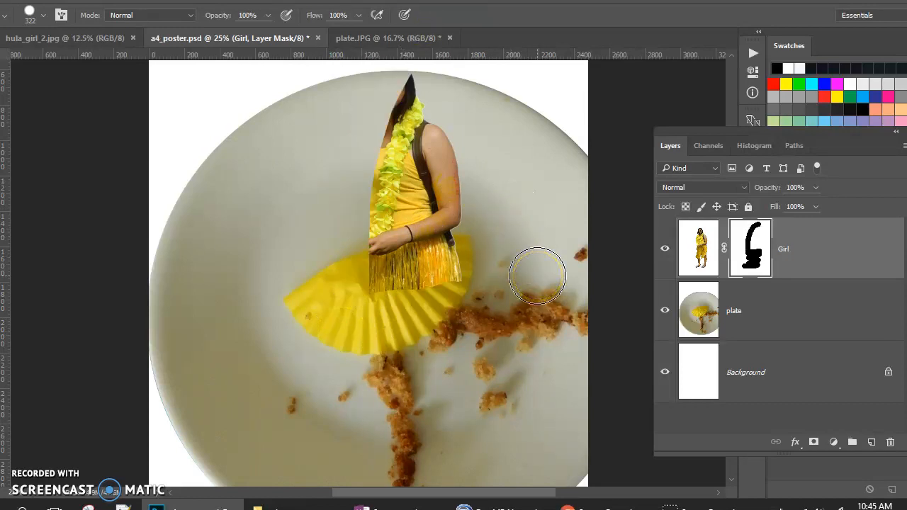
pyautogui.hotkey('ctrl', 'z')
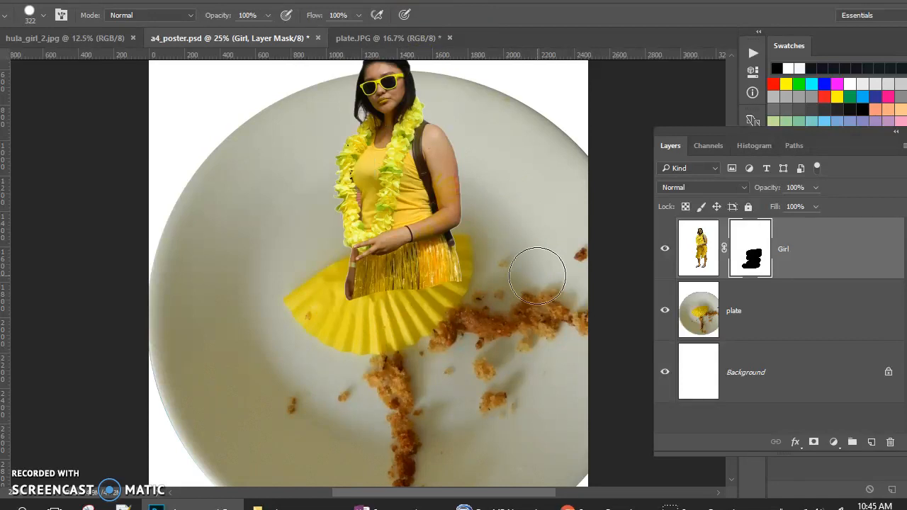
# Restore the hidden skirt and legs by painting them back on the Girl layer mask
pyautogui.moveTo(534, 265)
pyautogui.mouseDown()
pyautogui.moveTo(452, 302)
pyautogui.moveTo(427, 334)
pyautogui.moveTo(401, 343)
pyautogui.moveTo(639, 319)
pyautogui.mouseUp()
pyautogui.click(749, 259)
pyautogui.moveTo(184, 411)
pyautogui.mouseDown()
pyautogui.moveTo(403, 290)
pyautogui.moveTo(375, 323)
pyautogui.moveTo(419, 318)
pyautogui.moveTo(364, 375)
pyautogui.moveTo(480, 364)
pyautogui.moveTo(347, 437)
pyautogui.moveTo(375, 457)
pyautogui.moveTo(418, 466)
pyautogui.moveTo(336, 479)
pyautogui.moveTo(365, 423)
pyautogui.mouseUp()
# Mask out the girl's legs and lower skirt with the large brush, and trim the skirt's hem with a 59 px brush
pyautogui.scroll(-2, 529, 324)
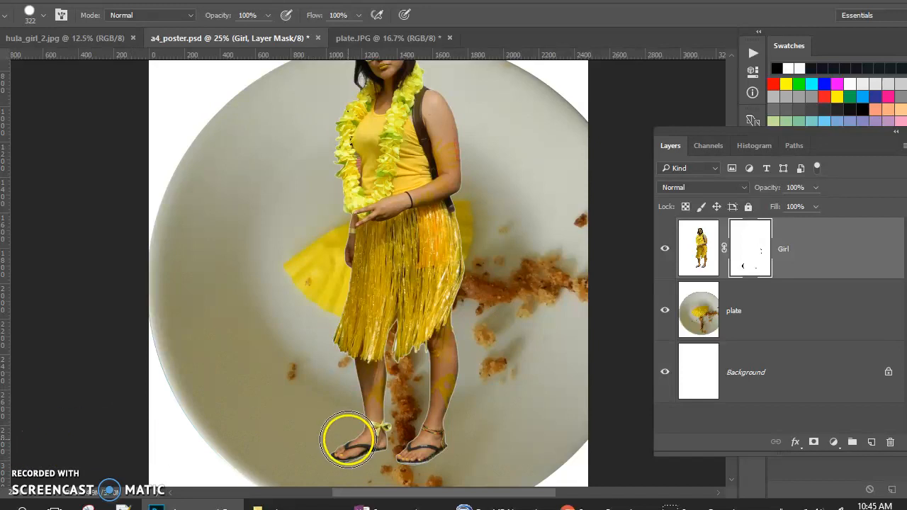
pyautogui.moveTo(329, 451)
pyautogui.mouseDown()
pyautogui.moveTo(502, 429)
pyautogui.moveTo(348, 428)
pyautogui.moveTo(494, 358)
pyautogui.moveTo(348, 386)
pyautogui.moveTo(456, 321)
pyautogui.moveTo(345, 324)
pyautogui.mouseUp()
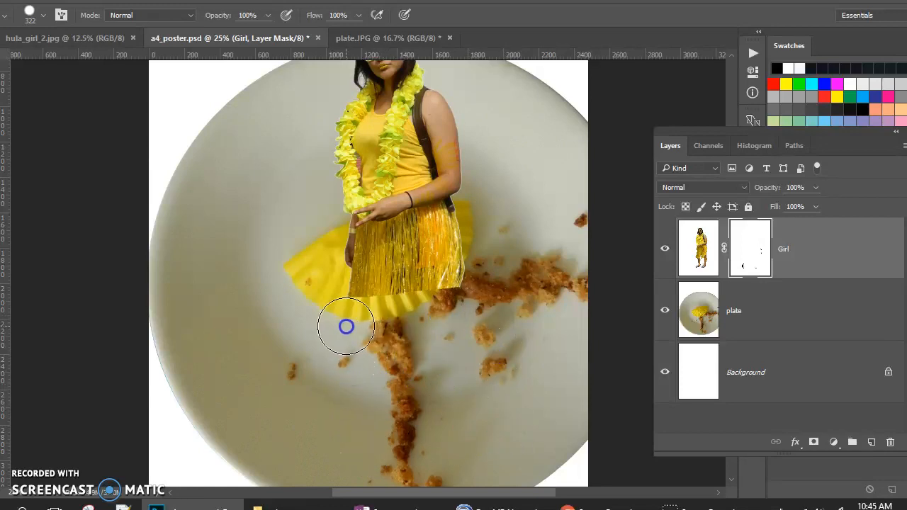
pyautogui.click(42, 15)
pyautogui.moveTo(119, 60); pyautogui.dragTo(87, 62)
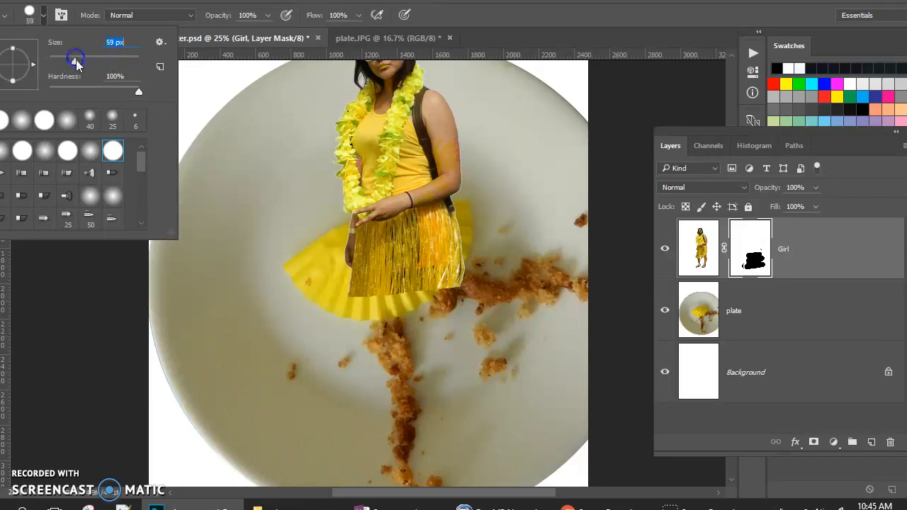
pyautogui.click(399, 290)
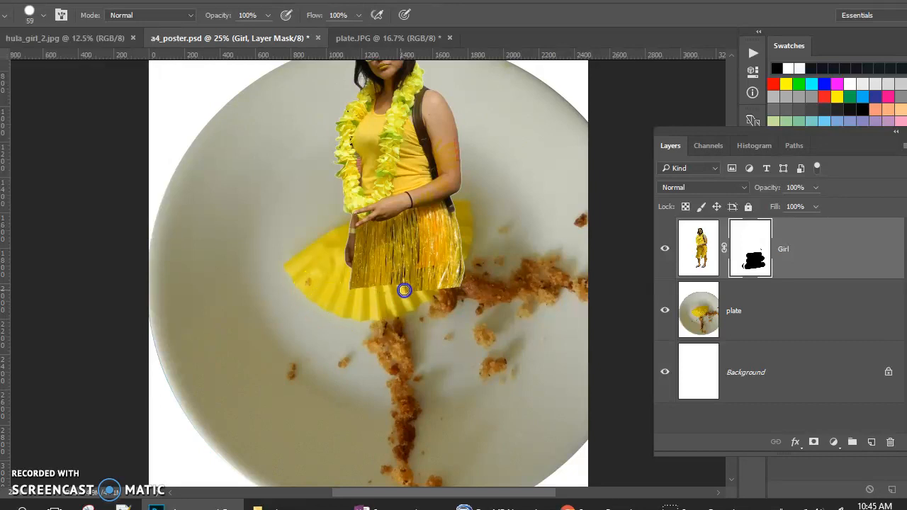
pyautogui.click(445, 284)
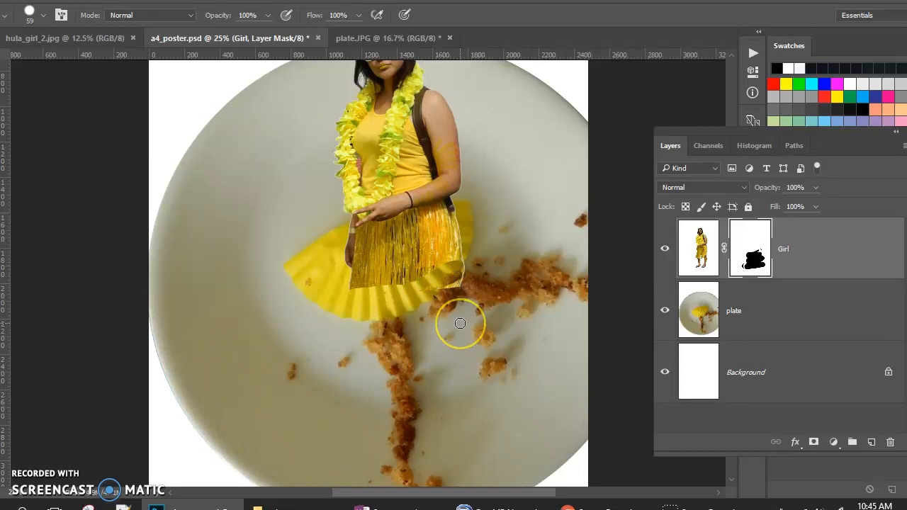
# Mask out the grass skirt's right edge and part of its lower hem with a soft 40 px brush
pyautogui.press(']')
pyautogui.press(']')
pyautogui.press(']')
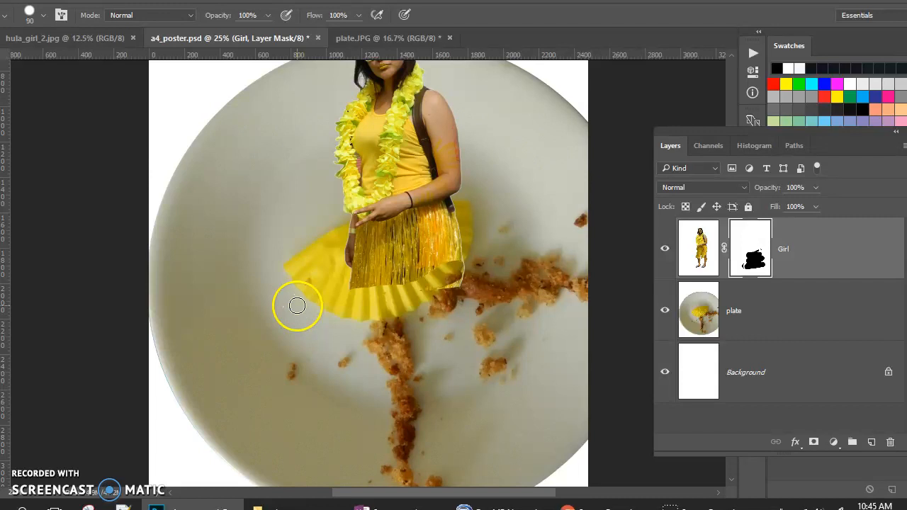
pyautogui.press('z')
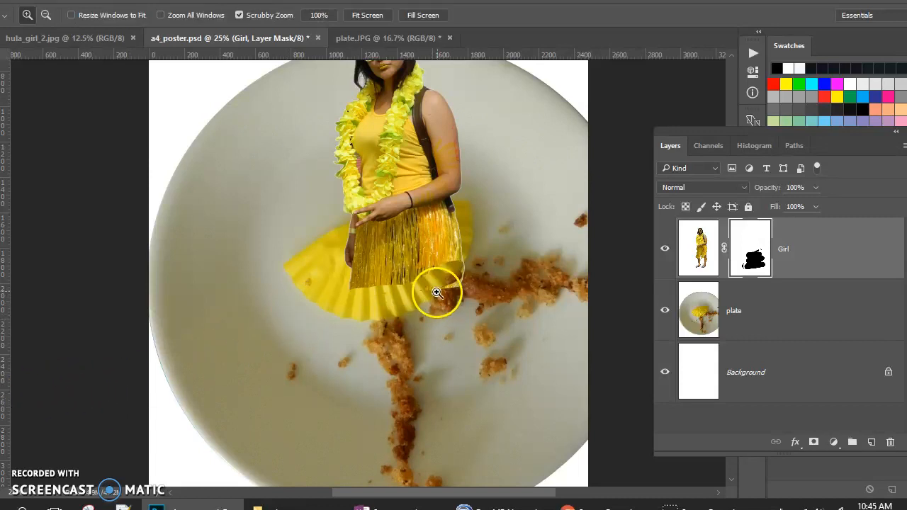
pyautogui.click(425, 237)
pyautogui.click(390, 225)
pyautogui.click(390, 225)
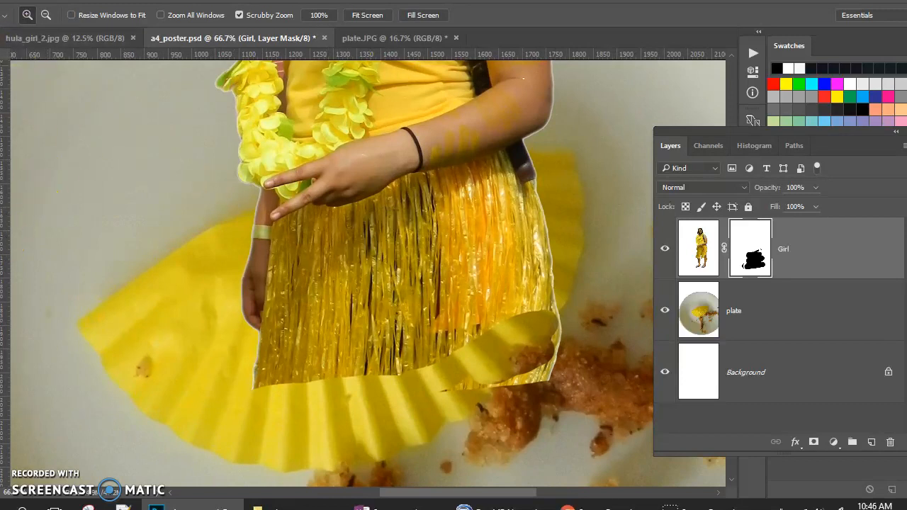
pyautogui.press('b')
pyautogui.click(41, 14)
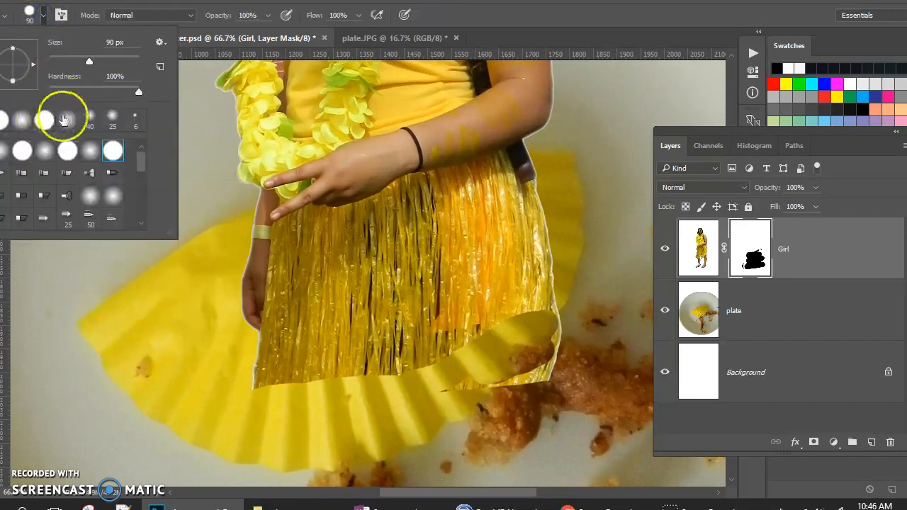
pyautogui.click(90, 119)
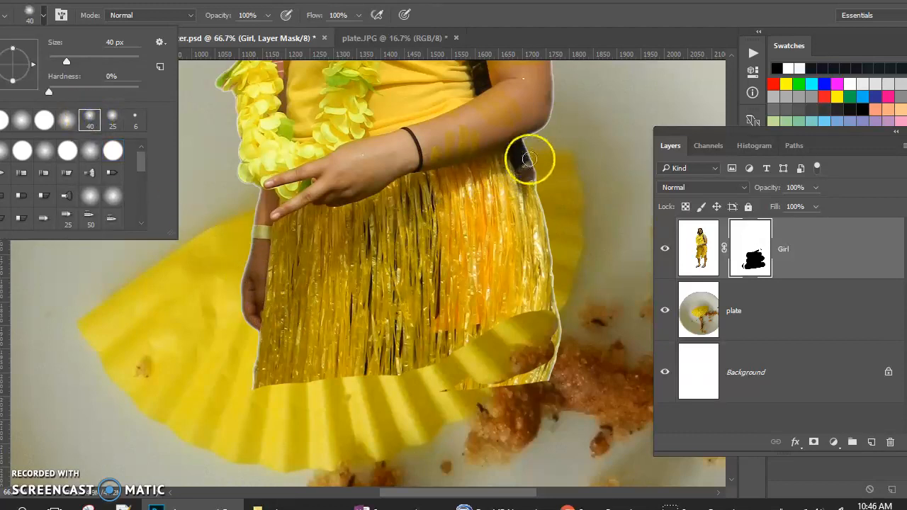
pyautogui.moveTo(537, 157)
pyautogui.mouseDown()
pyautogui.moveTo(549, 272)
pyautogui.moveTo(524, 312)
pyautogui.moveTo(564, 296)
pyautogui.moveTo(546, 380)
pyautogui.mouseUp()
pyautogui.moveTo(407, 365); pyautogui.dragTo(305, 350)
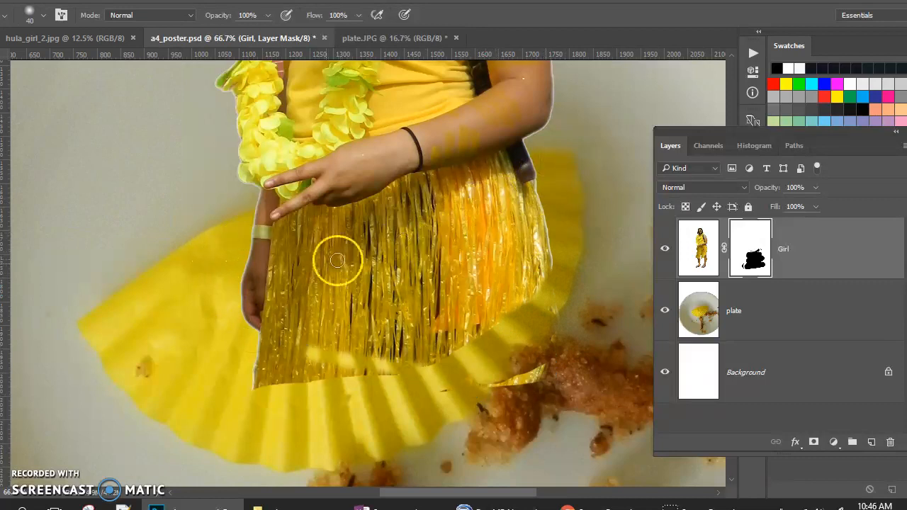
# Mask out the lei area between the girl's two extended fingers with a soft 20 px brush
pyautogui.press('z')
pyautogui.moveTo(334, 196); pyautogui.dragTo(262, 187)
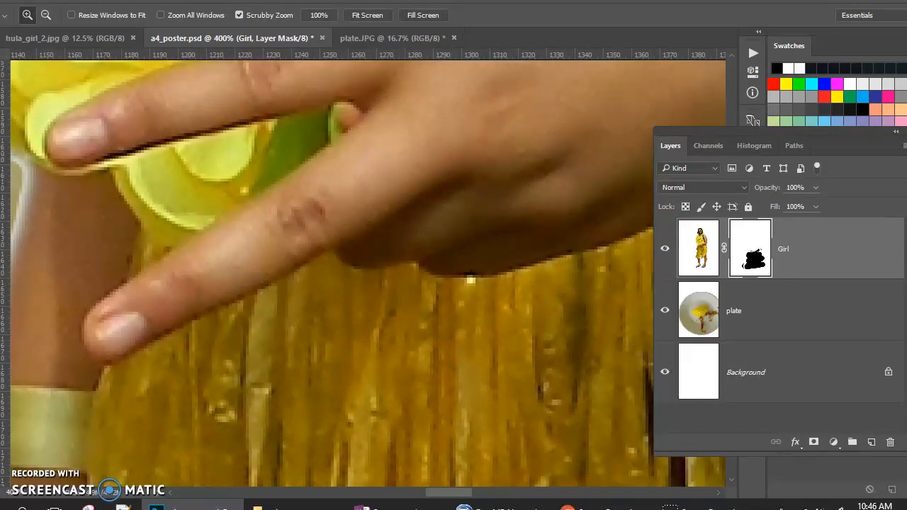
pyautogui.press('b')
pyautogui.press('[')
pyautogui.press('[')
pyautogui.press('[')
pyautogui.moveTo(31, 190)
pyautogui.mouseDown()
pyautogui.moveTo(75, 198)
pyautogui.moveTo(295, 135)
pyautogui.moveTo(269, 142)
pyautogui.mouseUp()
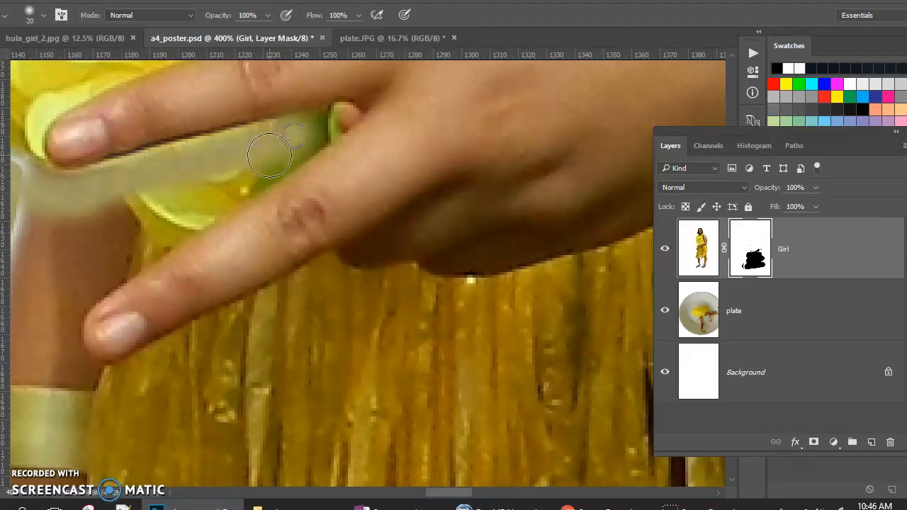
# Mask closely along the inner edges of the two extended fingers with a 10 px brush at 100% hardness
pyautogui.click(44, 17)
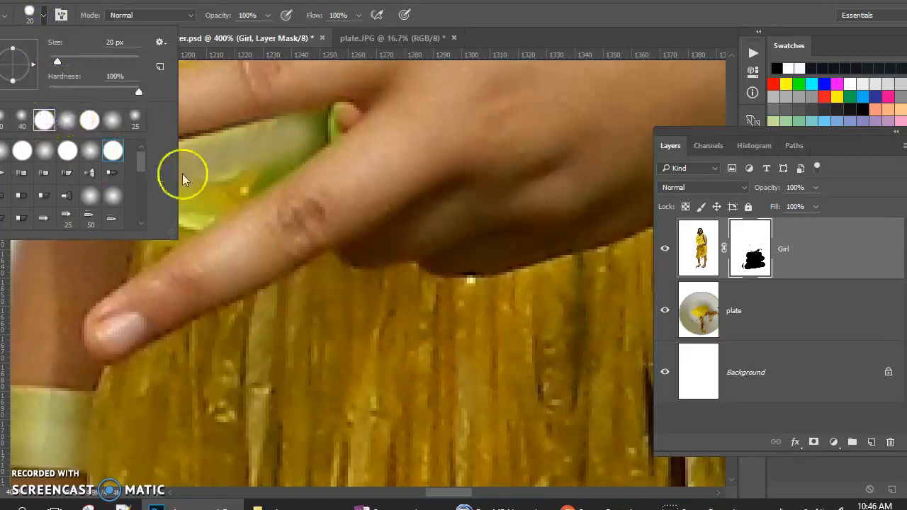
pyautogui.click(237, 156)
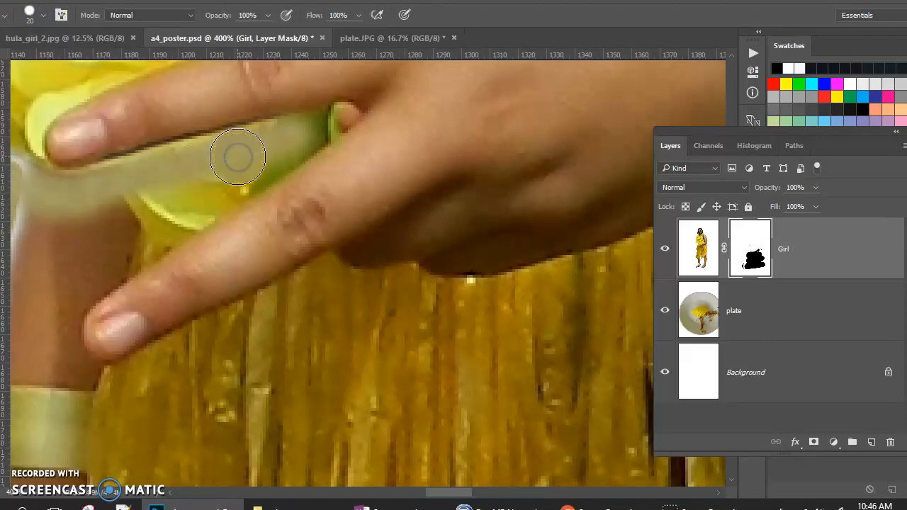
pyautogui.press('[')
pyautogui.moveTo(259, 142)
pyautogui.mouseDown()
pyautogui.moveTo(313, 127)
pyautogui.moveTo(267, 169)
pyautogui.moveTo(78, 296)
pyautogui.mouseUp()
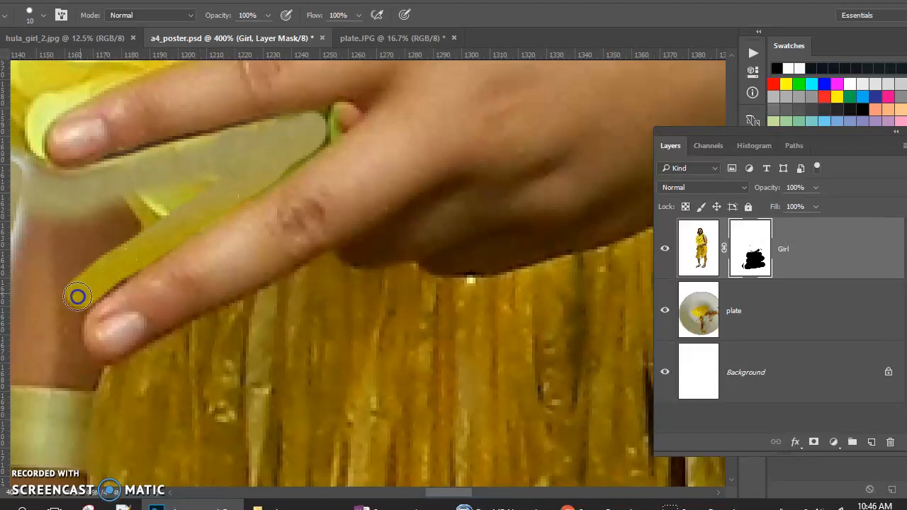
# Clear the remaining lei and wrist area in the gap between the fingers, finishing with a 10 px brush
pyautogui.press(']')
pyautogui.press(']')
pyautogui.press(']')
pyautogui.click(167, 192)
pyautogui.moveTo(166, 192)
pyautogui.mouseDown()
pyautogui.moveTo(65, 238)
pyautogui.moveTo(57, 247)
pyautogui.moveTo(91, 244)
pyautogui.moveTo(91, 258)
pyautogui.moveTo(64, 280)
pyautogui.mouseUp()
pyautogui.press('[')
pyautogui.press('[')
pyautogui.press('[')
pyautogui.moveTo(56, 211)
pyautogui.mouseDown()
pyautogui.moveTo(23, 231)
pyautogui.moveTo(23, 173)
pyautogui.moveTo(54, 222)
pyautogui.mouseUp()
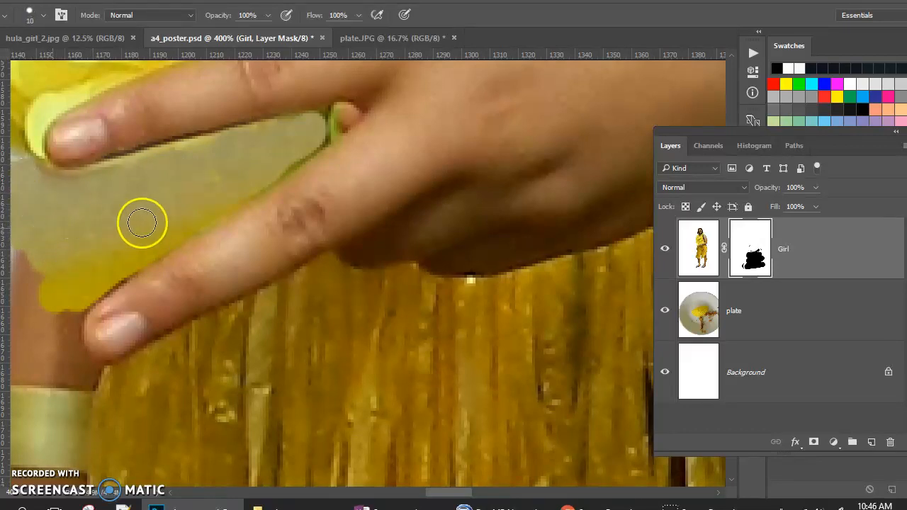
# Try a straight 9 px mask stroke from the finger across the skirt, and paint the hidden area back
pyautogui.press('[')
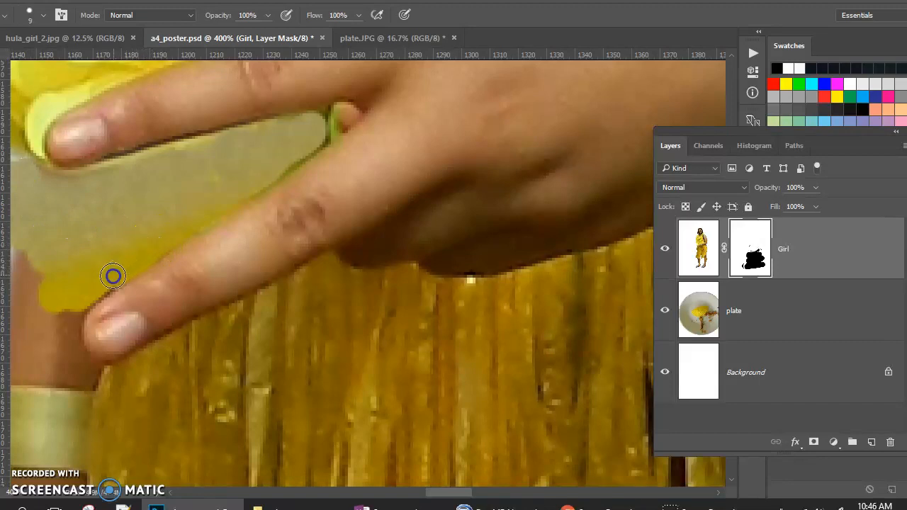
pyautogui.keyDown('shift'); pyautogui.click(316, 423); pyautogui.keyUp('shift')
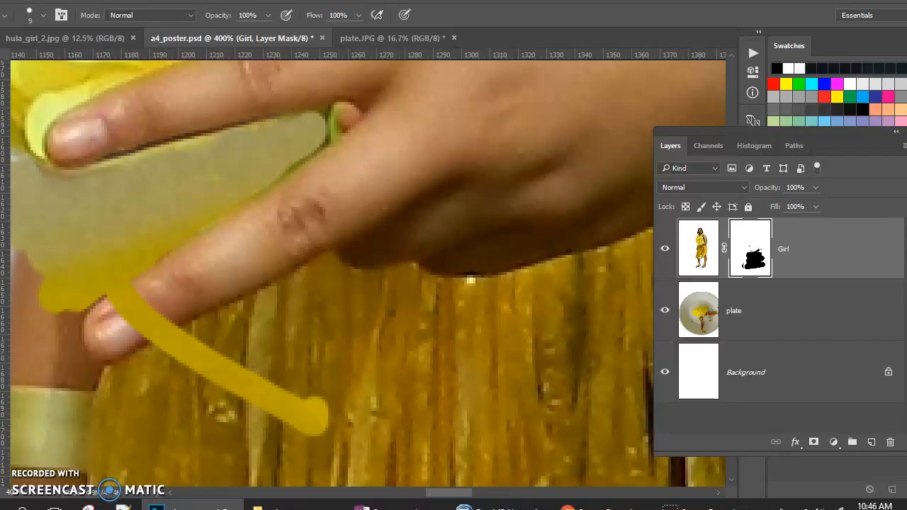
pyautogui.click(306, 423)
pyautogui.moveTo(319, 430); pyautogui.dragTo(236, 388)
pyautogui.moveTo(320, 400)
pyautogui.mouseDown()
pyautogui.moveTo(221, 357)
pyautogui.moveTo(244, 379)
pyautogui.moveTo(205, 367)
pyautogui.moveTo(188, 328)
pyautogui.moveTo(132, 279)
pyautogui.moveTo(103, 282)
pyautogui.moveTo(191, 339)
pyautogui.moveTo(115, 299)
pyautogui.mouseUp()
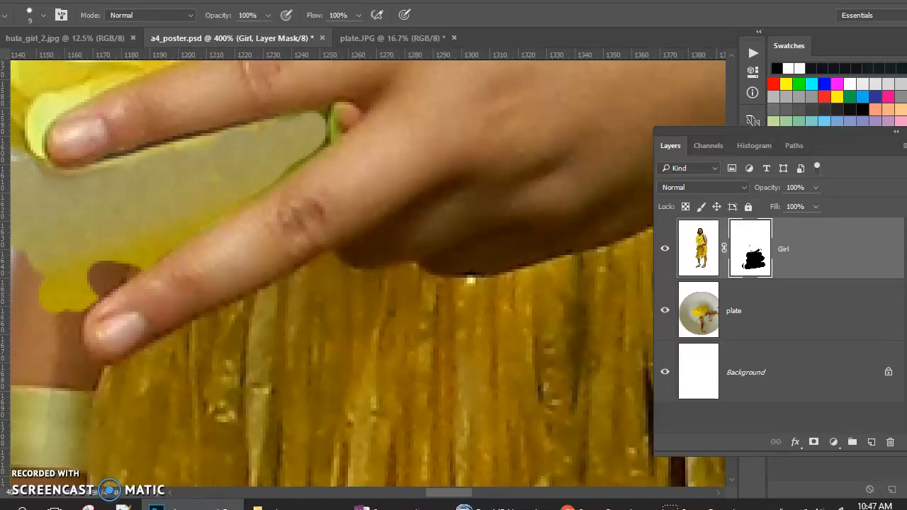
# Mask out the arm around the lower fingertip down to the wristband with the 9 px brush
pyautogui.moveTo(141, 247); pyautogui.dragTo(97, 282)
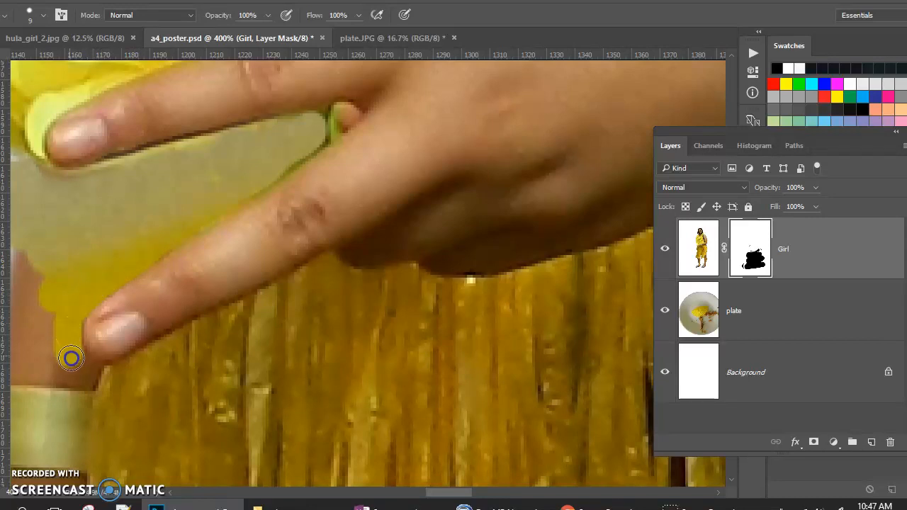
pyautogui.moveTo(83, 368); pyautogui.dragTo(81, 402)
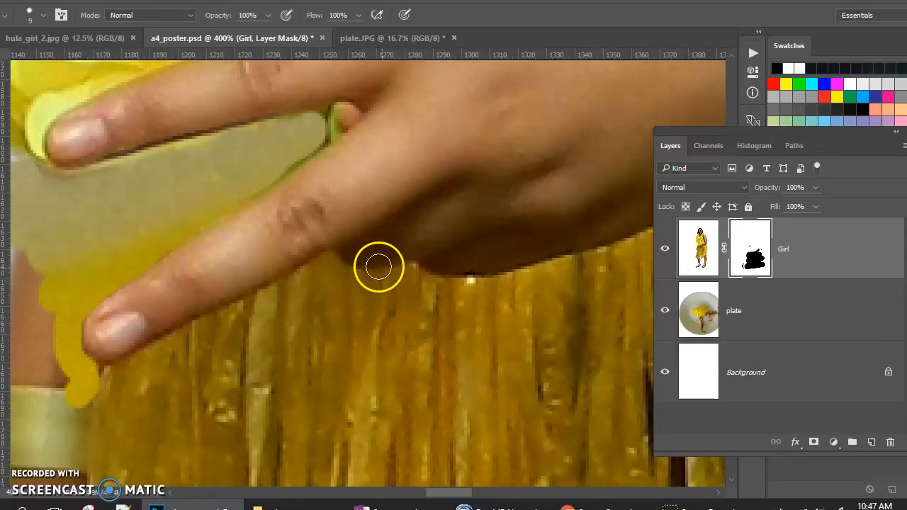
pyautogui.click(377, 315)
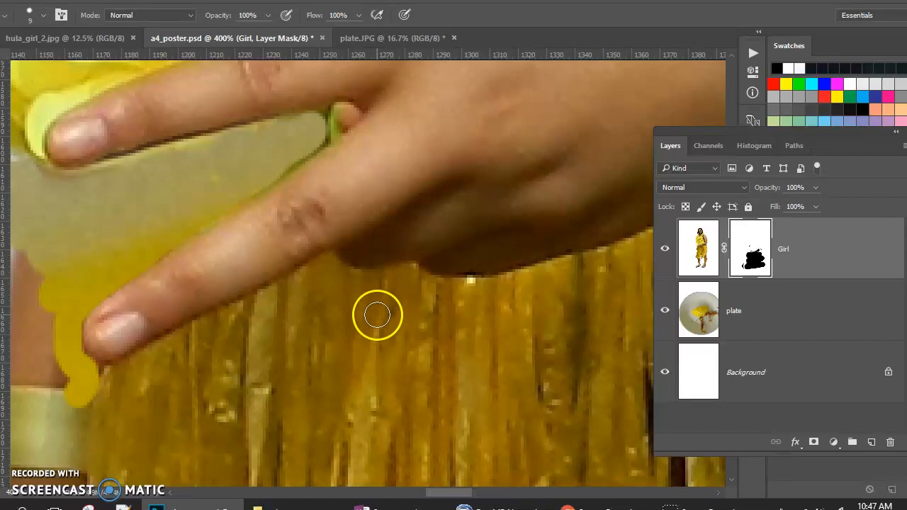
# Mask out the outer side of the girl's hanging forearm and wristband with a 30 px brush
pyautogui.press('v')
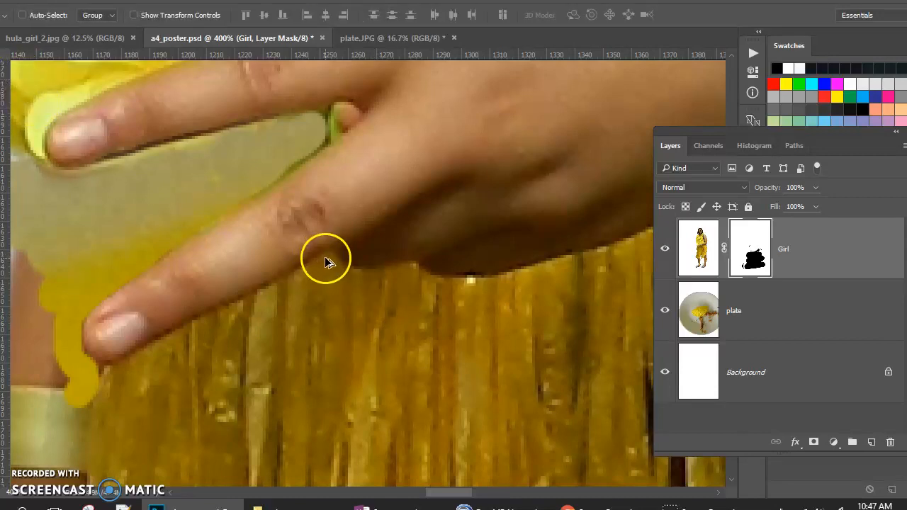
pyautogui.hotkey('ctrl', '-')
pyautogui.hotkey('ctrl', '-')
pyautogui.hotkey('ctrl', '-')
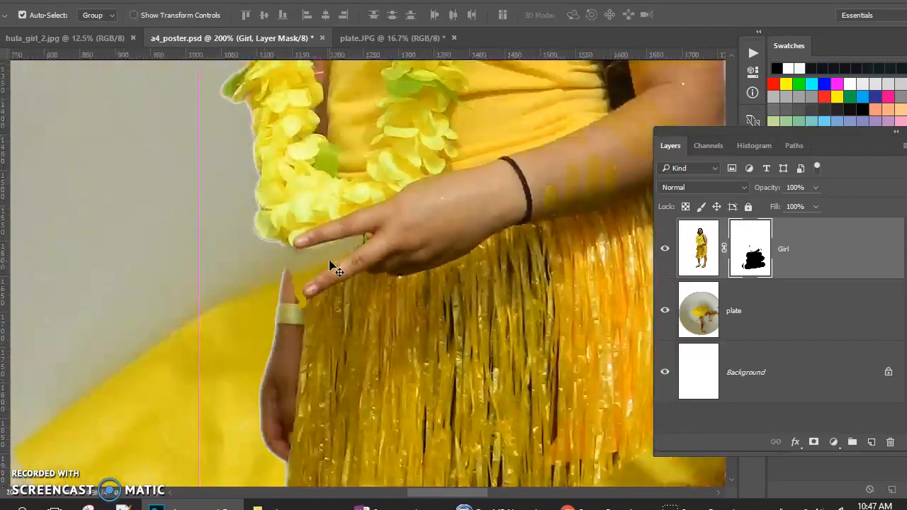
pyautogui.hotkey('ctrl', '-')
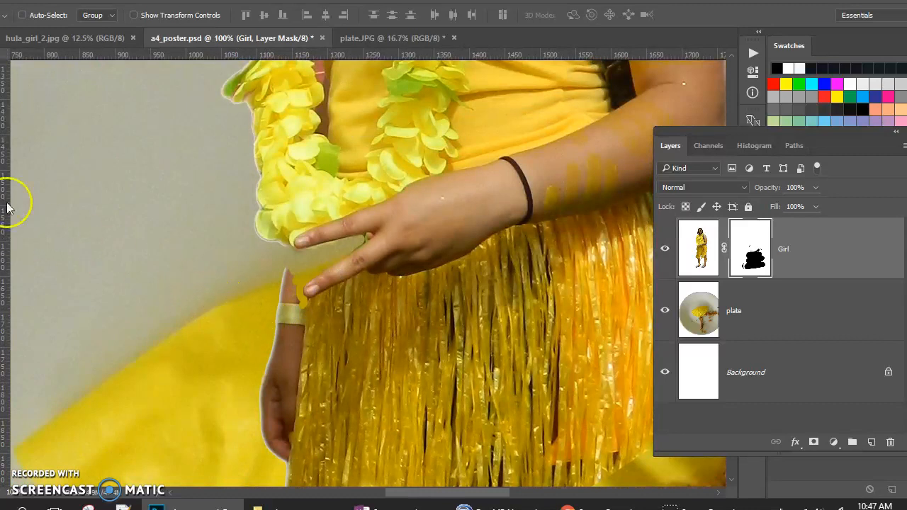
pyautogui.press('b')
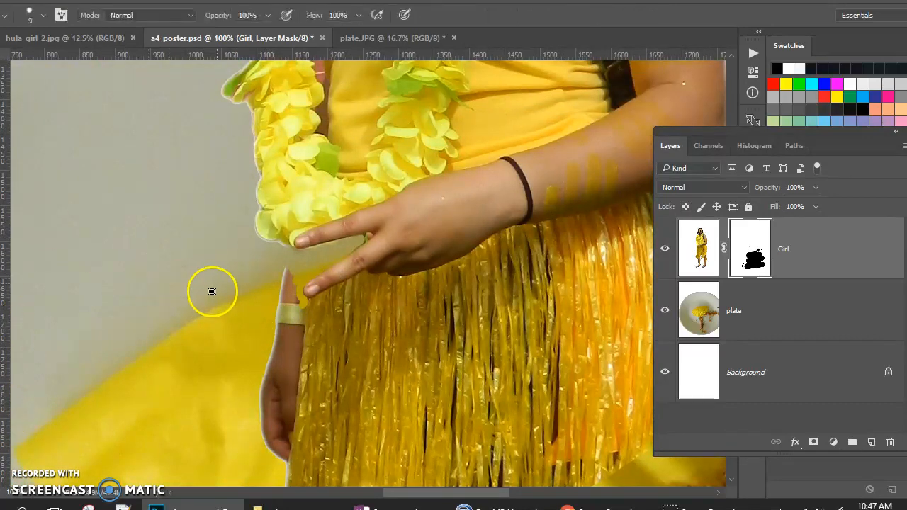
pyautogui.moveTo(252, 296)
pyautogui.mouseDown()
pyautogui.moveTo(283, 271)
pyautogui.moveTo(281, 344)
pyautogui.mouseUp()
pyautogui.press(']')
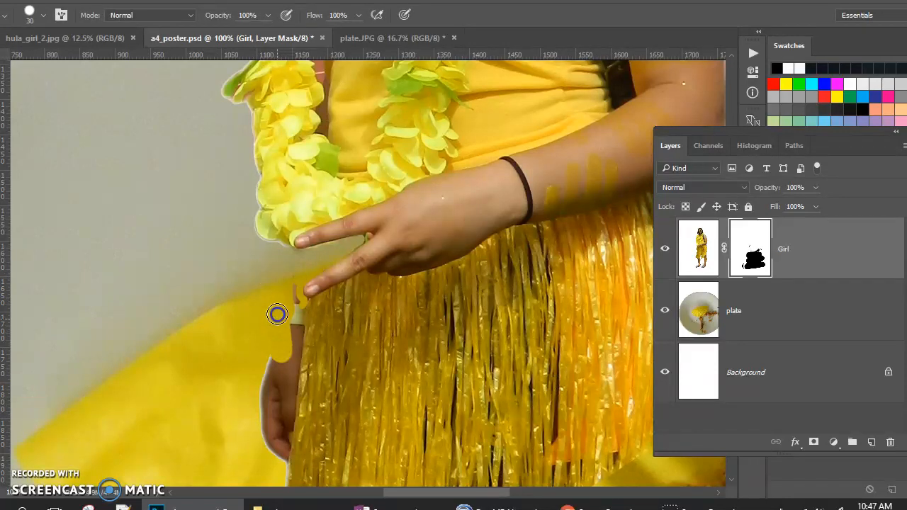
# Mask out the hanging hand and most of the grass skirt over the cupcake wrapper, enlarging the brush to 80 px
pyautogui.moveTo(289, 297)
pyautogui.mouseDown()
pyautogui.moveTo(381, 386)
pyautogui.moveTo(271, 406)
pyautogui.moveTo(309, 420)
pyautogui.moveTo(277, 447)
pyautogui.moveTo(355, 457)
pyautogui.moveTo(548, 430)
pyautogui.moveTo(349, 444)
pyautogui.moveTo(457, 379)
pyautogui.moveTo(410, 354)
pyautogui.moveTo(288, 342)
pyautogui.moveTo(428, 342)
pyautogui.moveTo(590, 315)
pyautogui.moveTo(507, 363)
pyautogui.moveTo(568, 350)
pyautogui.moveTo(547, 412)
pyautogui.moveTo(608, 439)
pyautogui.moveTo(529, 467)
pyautogui.mouseUp()
pyautogui.press(']')
pyautogui.press(']')
pyautogui.press(']')
pyautogui.press(']')
pyautogui.press(']')
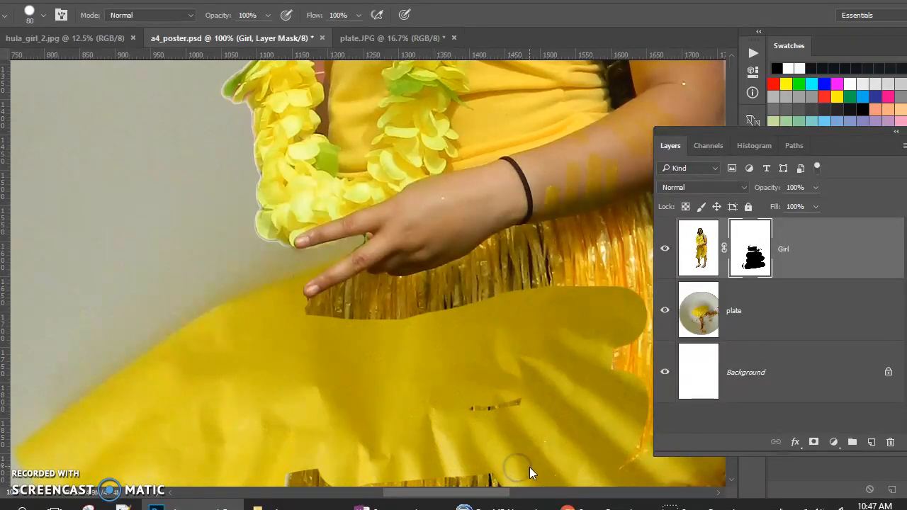
pyautogui.hotkey('ctrl', '-')
pyautogui.hotkey('ctrl', '-')
pyautogui.hotkey('ctrl', '-')
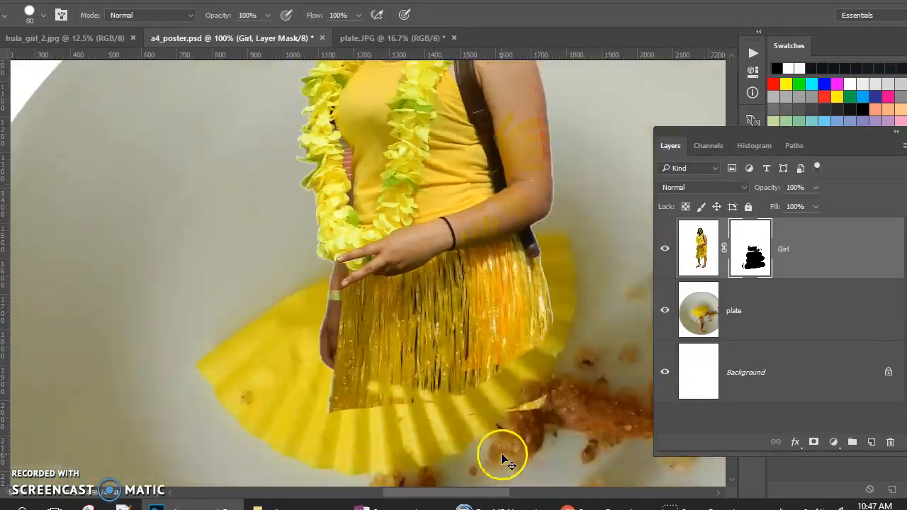
pyautogui.moveTo(350, 370)
pyautogui.mouseDown()
pyautogui.moveTo(372, 348)
pyautogui.moveTo(435, 359)
pyautogui.moveTo(418, 346)
pyautogui.moveTo(342, 355)
pyautogui.moveTo(421, 347)
pyautogui.moveTo(500, 301)
pyautogui.moveTo(455, 334)
pyautogui.moveTo(485, 307)
pyautogui.moveTo(491, 282)
pyautogui.moveTo(441, 290)
pyautogui.mouseUp()
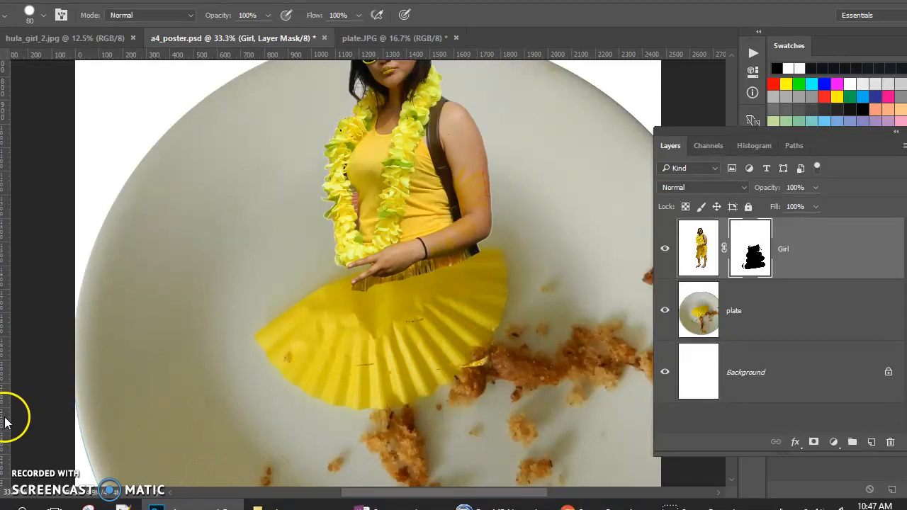
# Mask out the strip of grass skirt below the girl's forearm and hand with the 80 px brush
pyautogui.press('z')
pyautogui.click(445, 255)
pyautogui.click(399, 259)
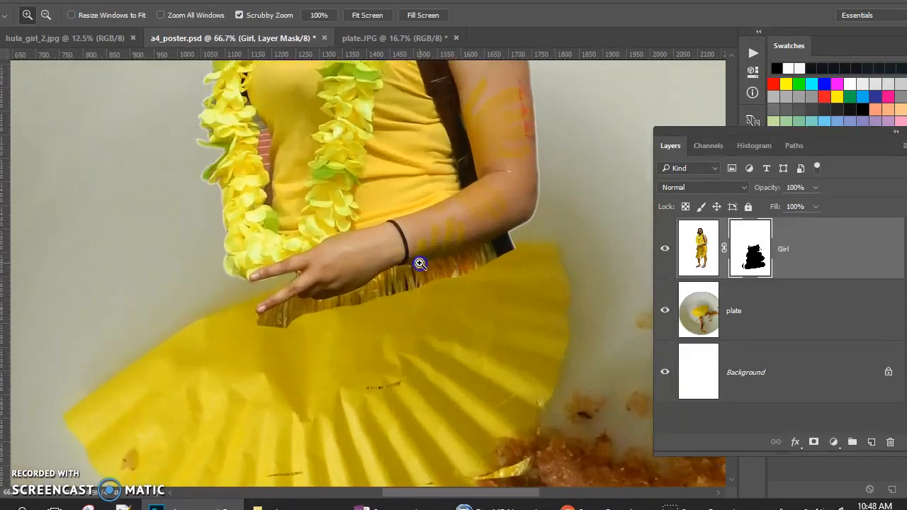
pyautogui.click(397, 265)
pyautogui.click(389, 272)
pyautogui.click(389, 272)
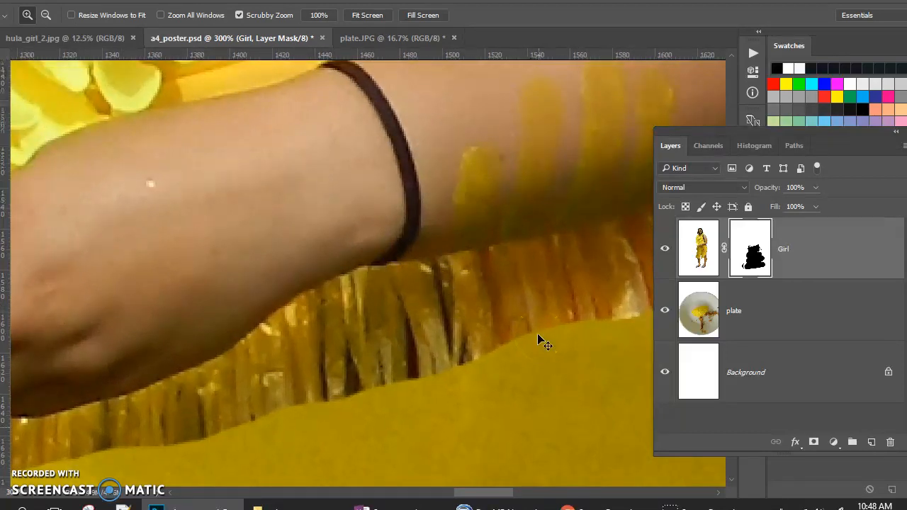
pyautogui.keyDown('alt'); pyautogui.click(538, 336); pyautogui.keyUp('alt')
pyautogui.keyDown('alt'); pyautogui.click(535, 329); pyautogui.keyUp('alt')
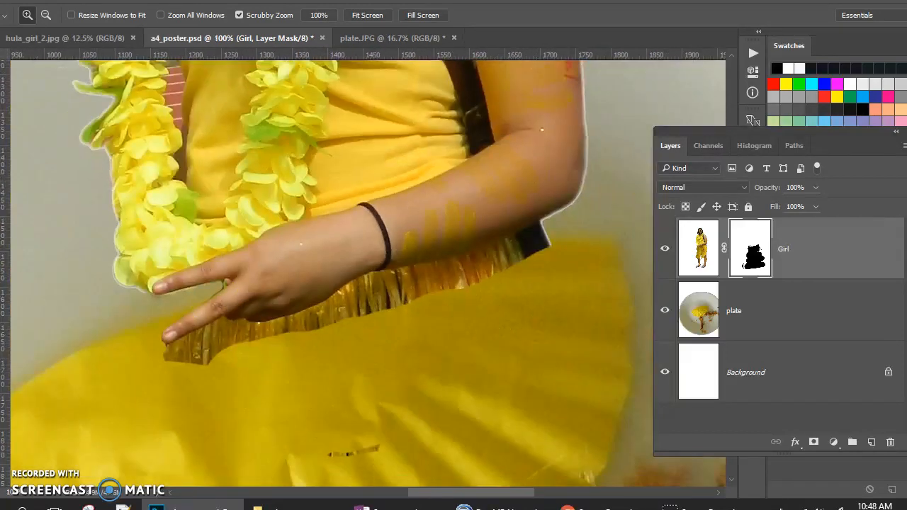
pyautogui.press('b')
pyautogui.moveTo(565, 251)
pyautogui.mouseDown()
pyautogui.moveTo(472, 288)
pyautogui.moveTo(409, 299)
pyautogui.moveTo(403, 341)
pyautogui.moveTo(411, 314)
pyautogui.moveTo(383, 301)
pyautogui.moveTo(298, 342)
pyautogui.moveTo(182, 375)
pyautogui.mouseUp()
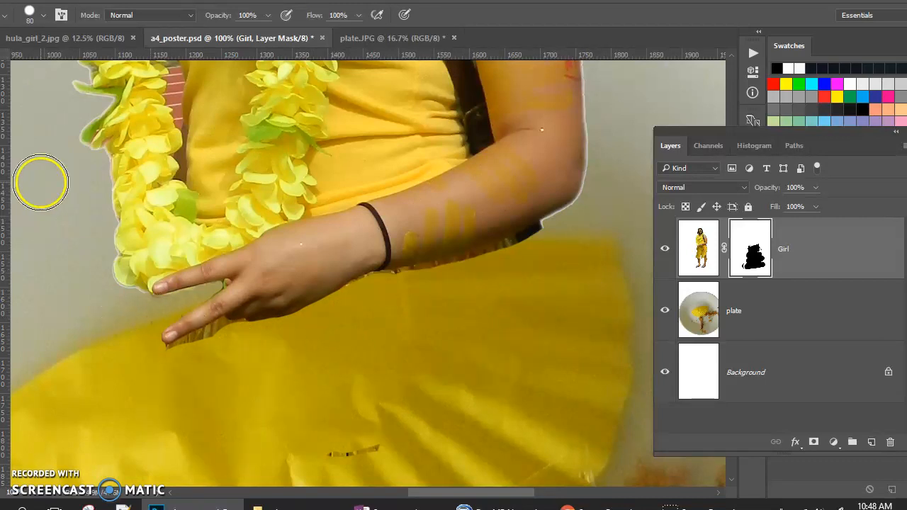
# Clean up the skirt and bag remnants under the elbow, forearm and fingers with a 20 px mask brush
pyautogui.press('[')
pyautogui.press('[')
pyautogui.press('[')
pyautogui.press('[')
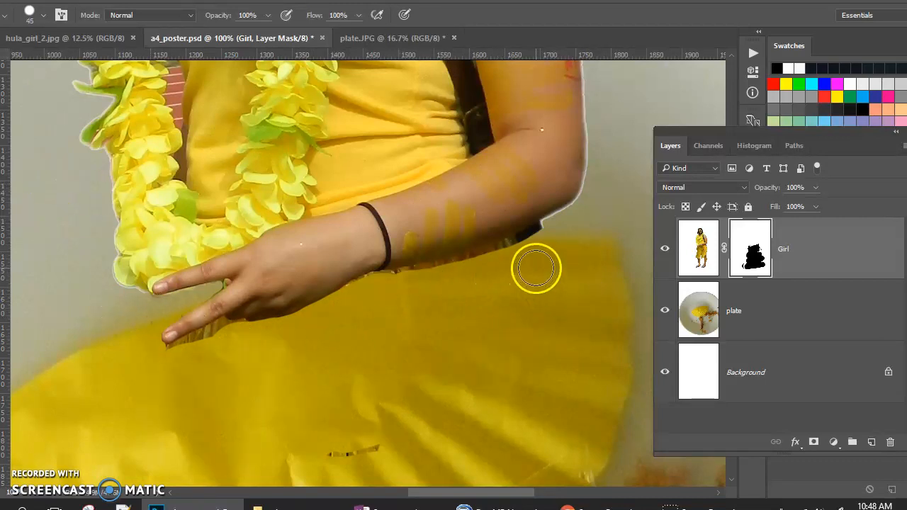
pyautogui.press('[')
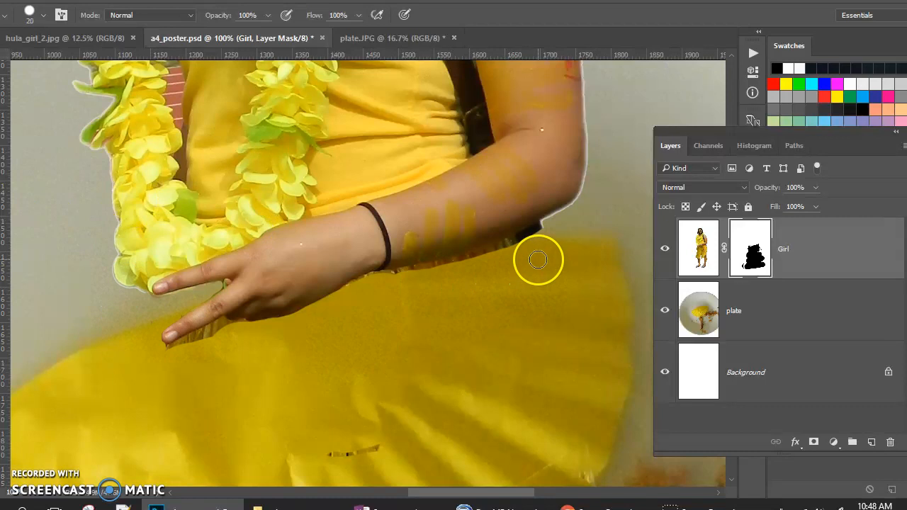
pyautogui.moveTo(546, 229); pyautogui.dragTo(554, 222)
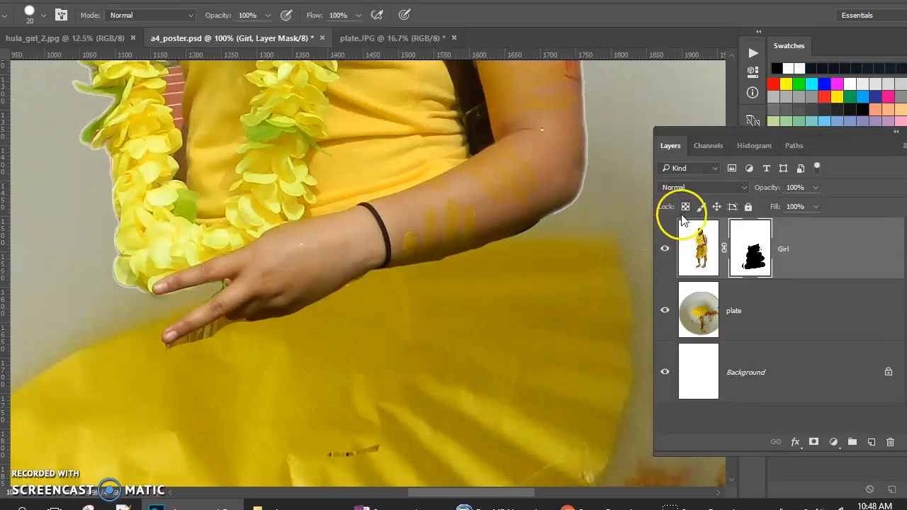
pyautogui.moveTo(234, 334); pyautogui.dragTo(237, 328)
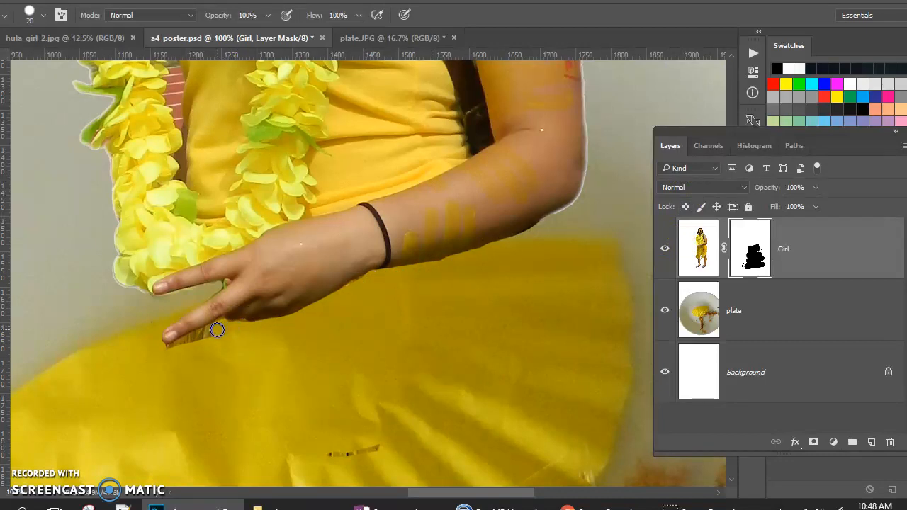
pyautogui.moveTo(151, 368)
pyautogui.mouseDown()
pyautogui.moveTo(139, 389)
pyautogui.moveTo(62, 397)
pyautogui.moveTo(12, 435)
pyautogui.mouseUp()
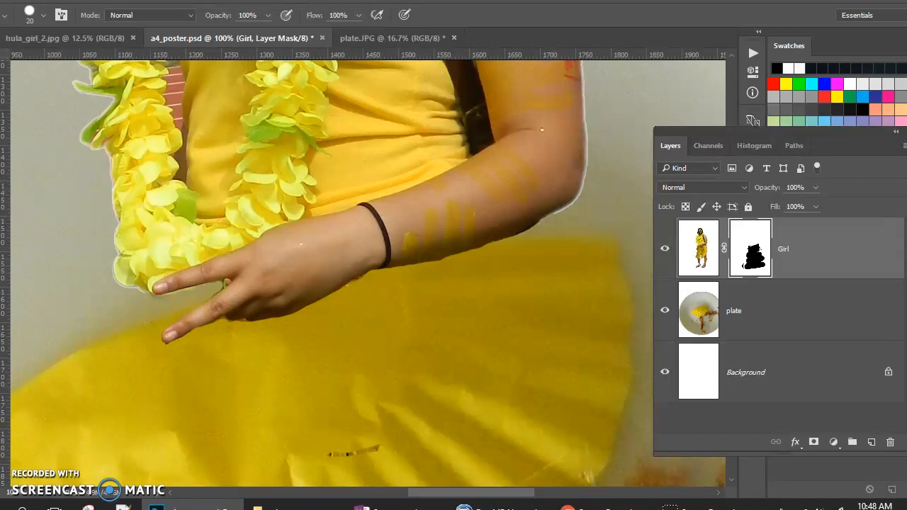
# Paint the lower fingertip back on the Girl mask with white, and mask out the excess arm beside it
pyautogui.press('x')
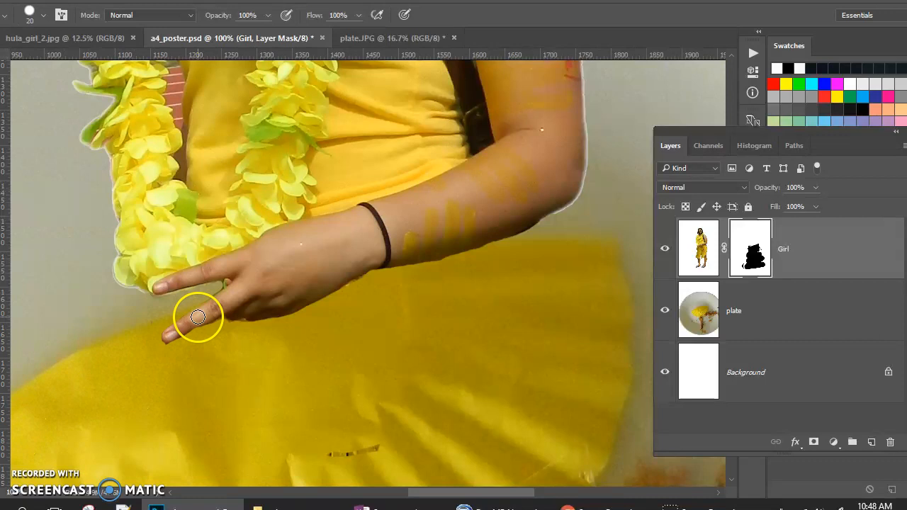
pyautogui.moveTo(178, 332)
pyautogui.mouseDown()
pyautogui.moveTo(155, 339)
pyautogui.moveTo(121, 401)
pyautogui.moveTo(126, 384)
pyautogui.moveTo(28, 442)
pyautogui.mouseUp()
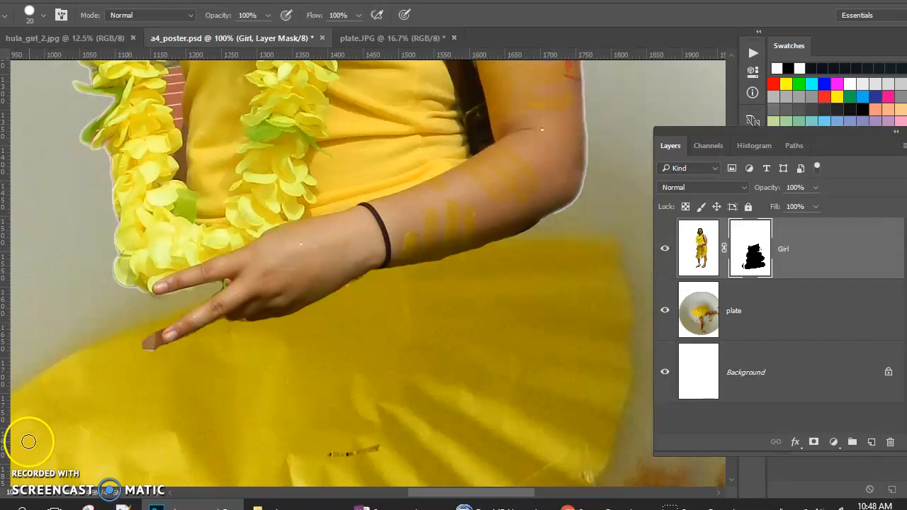
pyautogui.moveTo(111, 347)
pyautogui.mouseDown()
pyautogui.moveTo(127, 324)
pyautogui.moveTo(148, 350)
pyautogui.moveTo(152, 330)
pyautogui.moveTo(162, 349)
pyautogui.mouseUp()
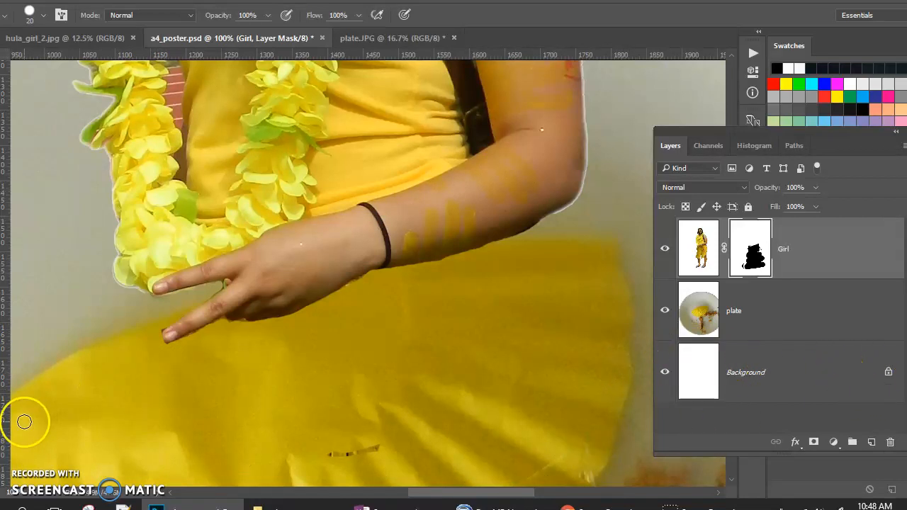
# Fit the whole poster in view and save a4_poster.psd
pyautogui.doubleClick(0, 372)
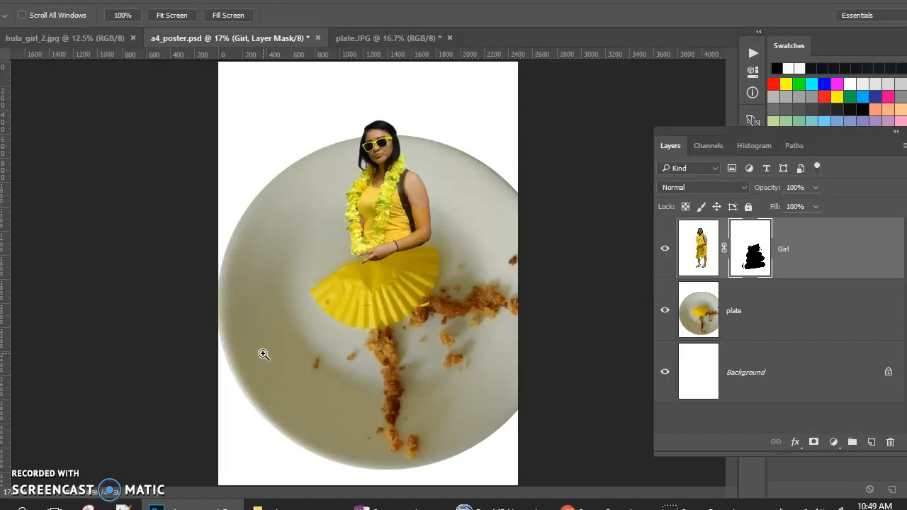
pyautogui.hotkey('ctrl', 's')
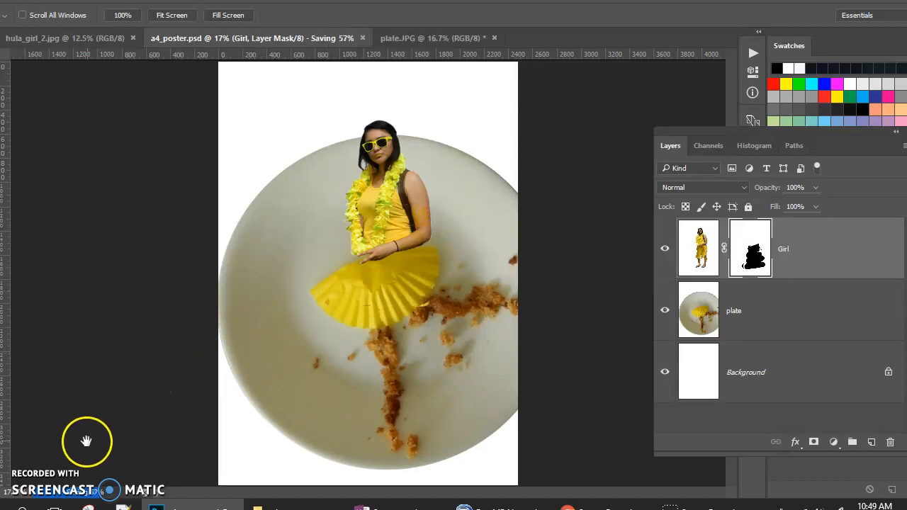